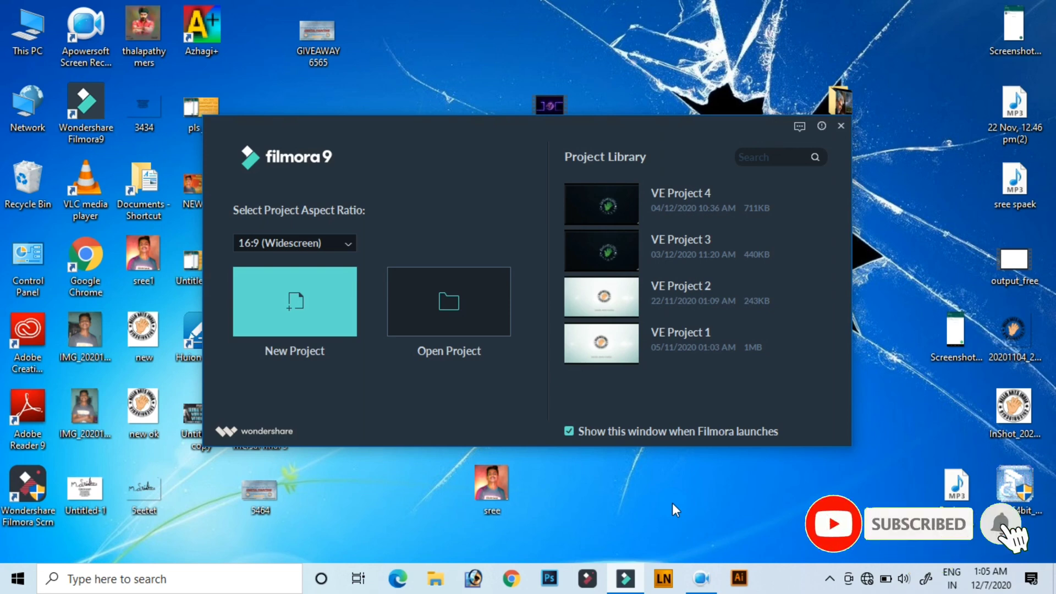
- Create a new project with the 16:9 (Widescreen) aspect ratio
click(348, 243)
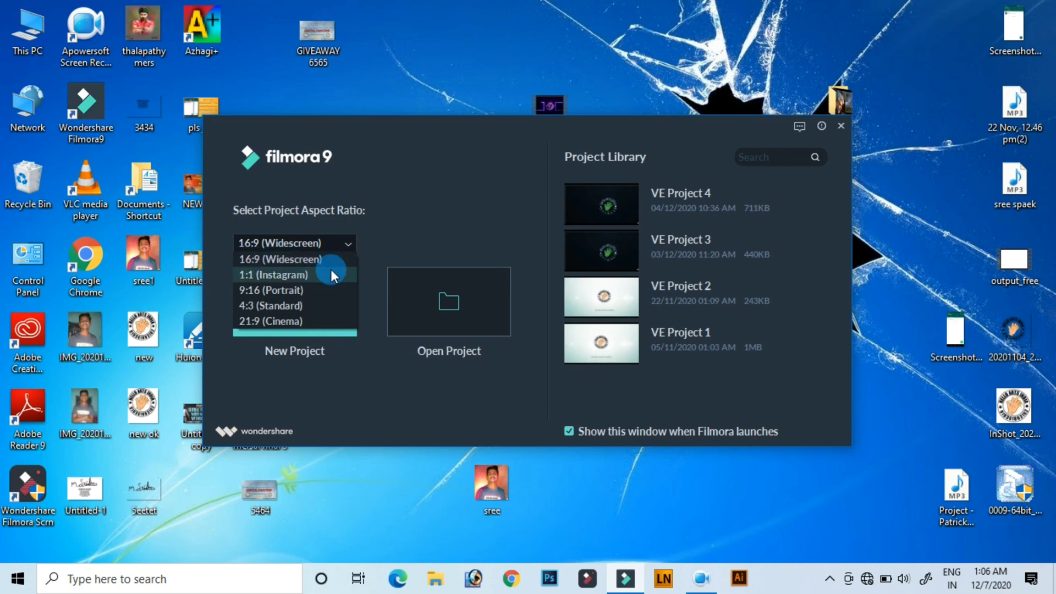
click(311, 261)
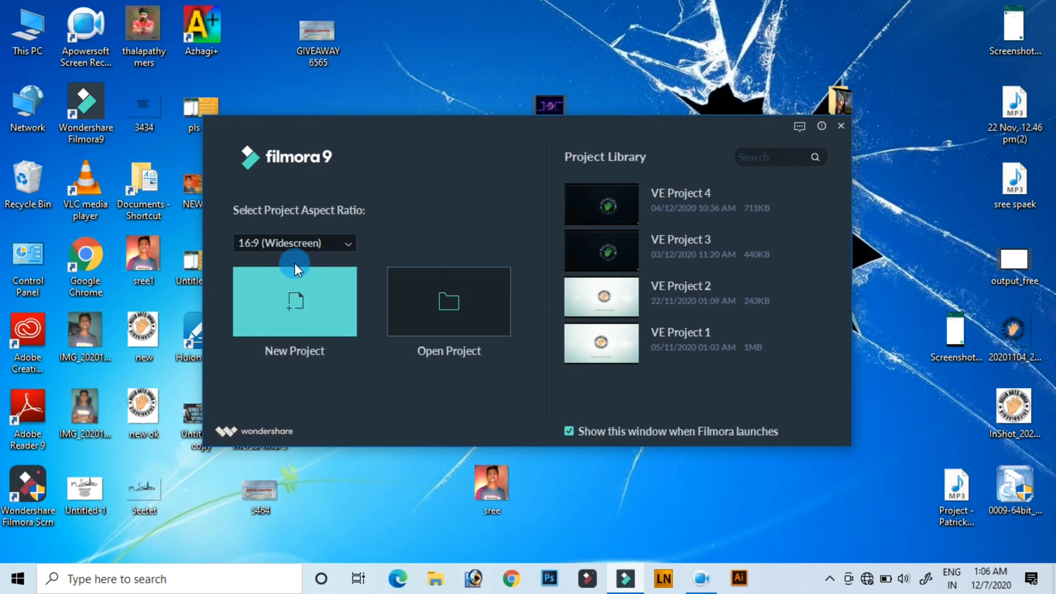
click(306, 240)
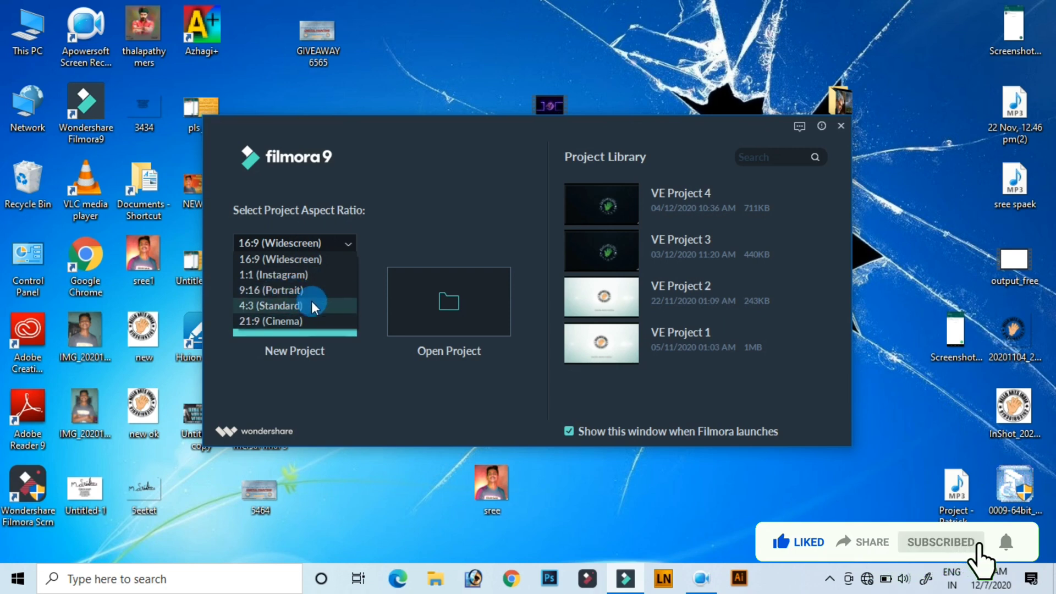
click(286, 258)
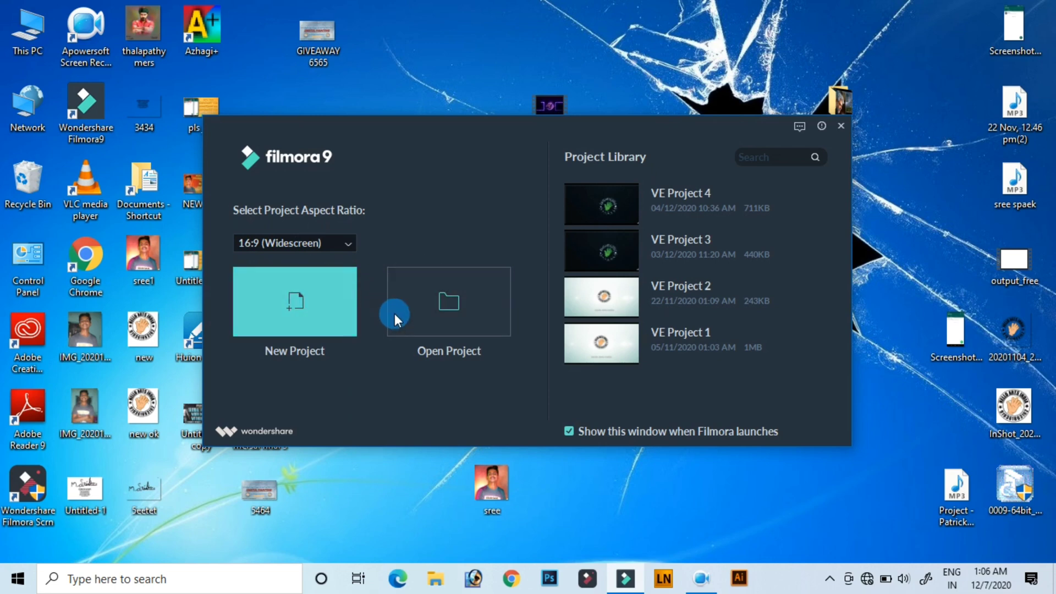
click(293, 306)
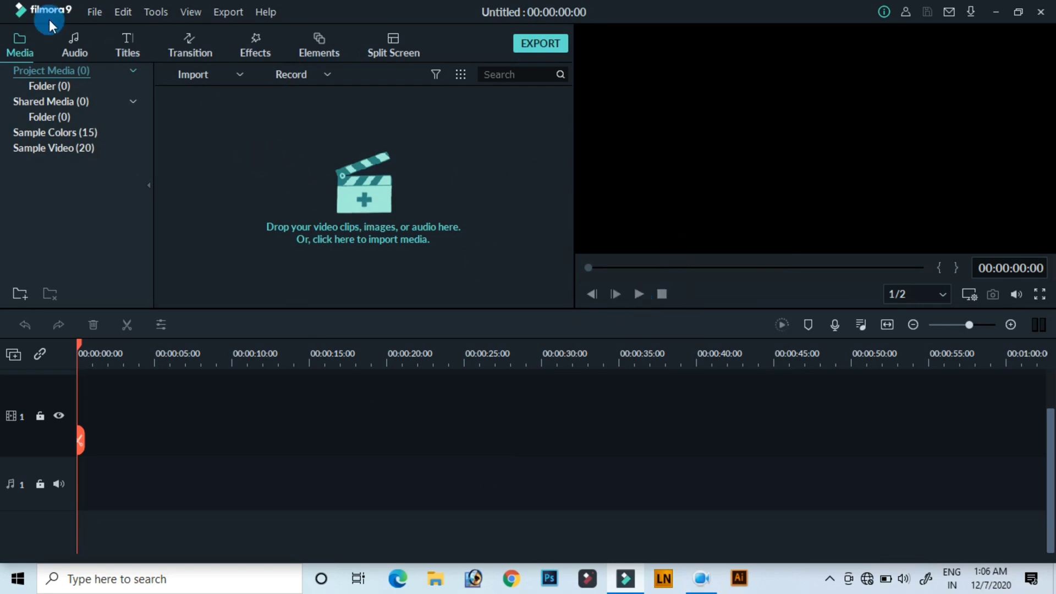
click(90, 14)
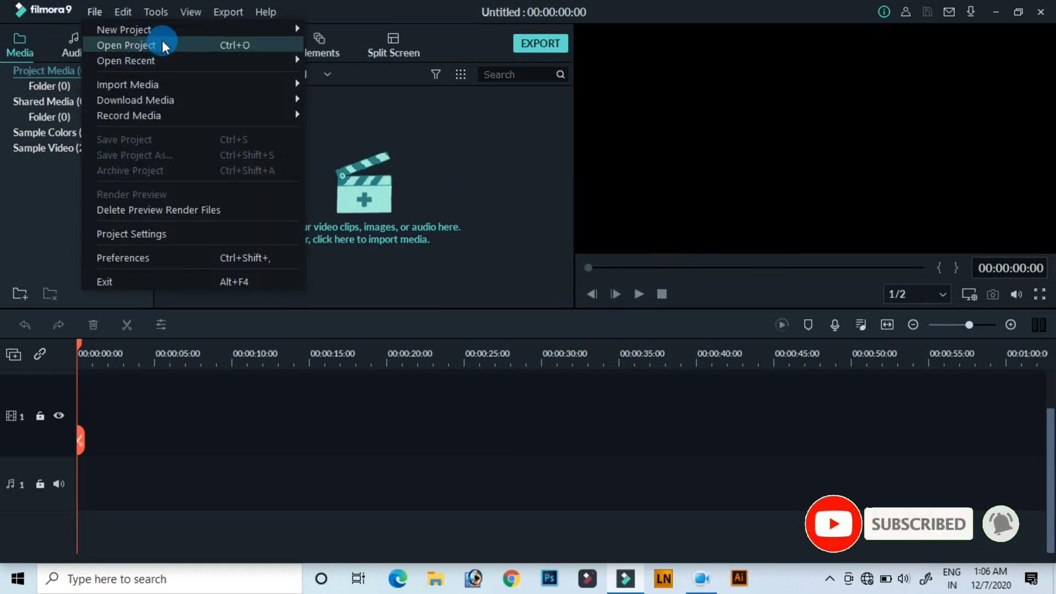
mouse_move(184, 87)
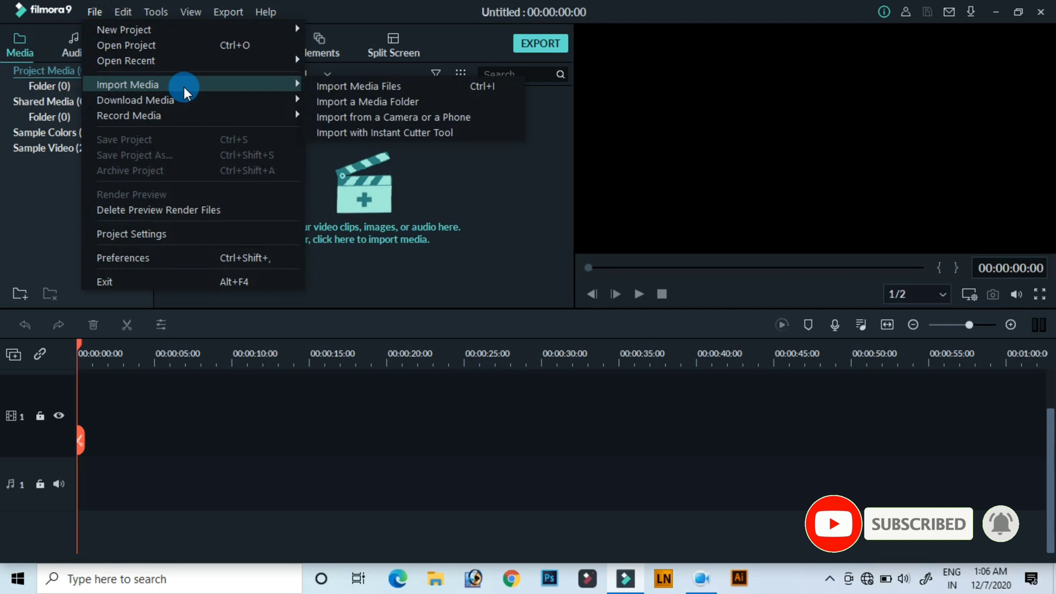
click(362, 85)
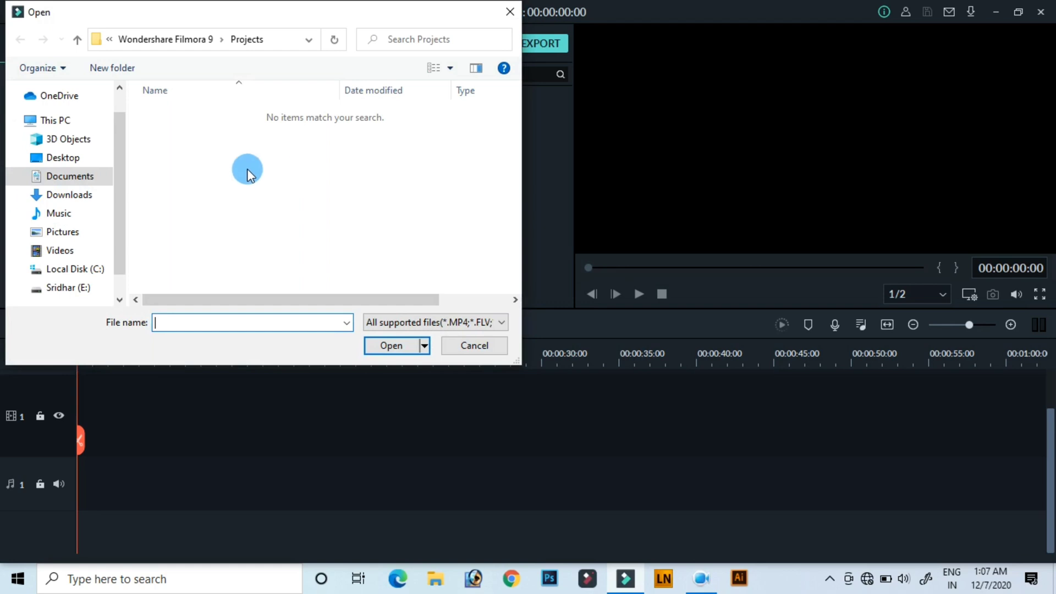
click(83, 185)
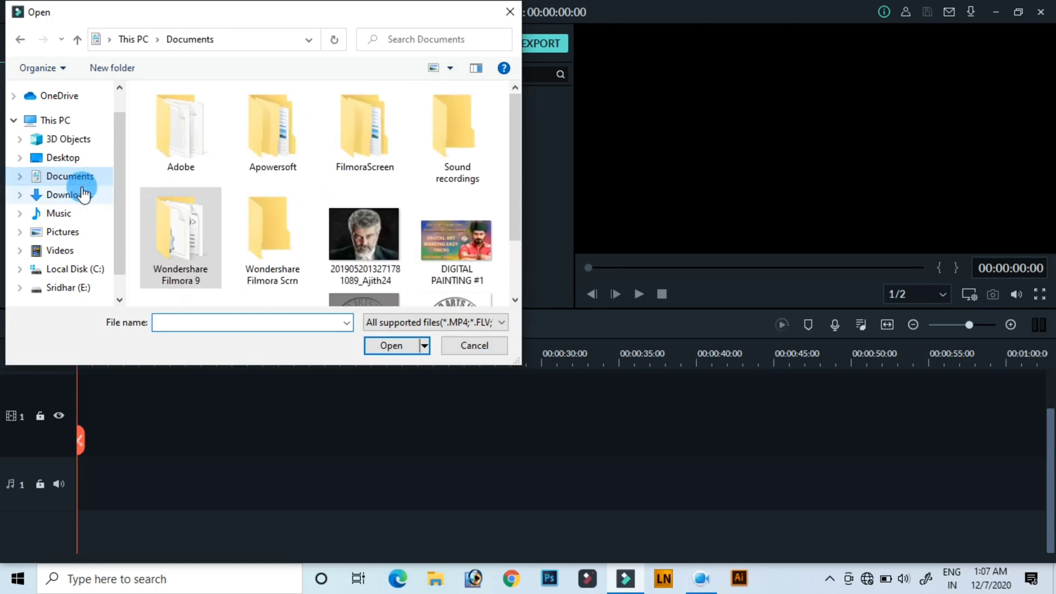
click(380, 254)
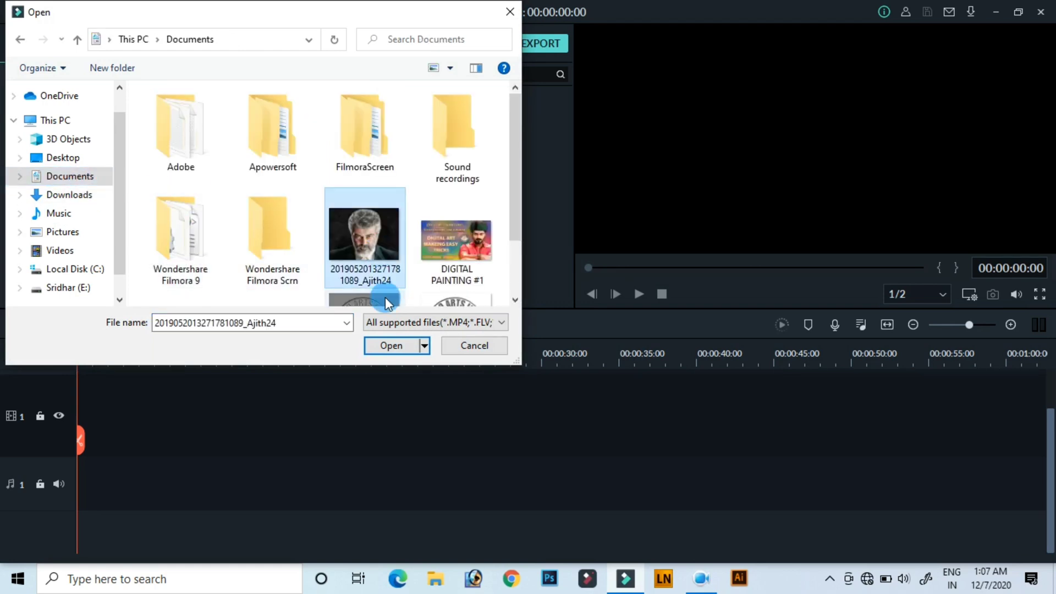
click(392, 345)
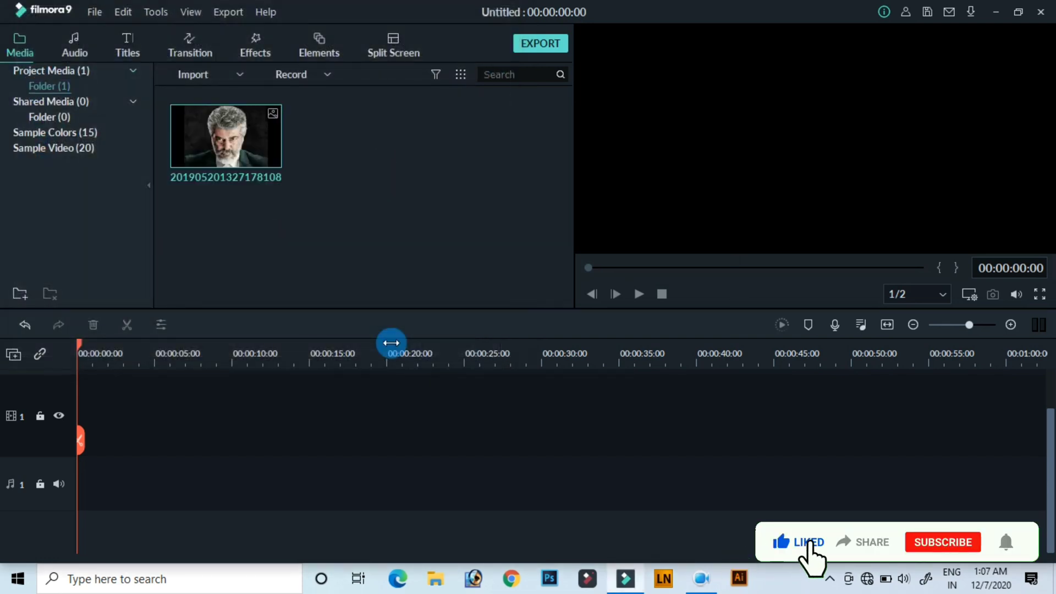
- Place the imported image at the start of video track 1
drag(253, 126, 63, 422)
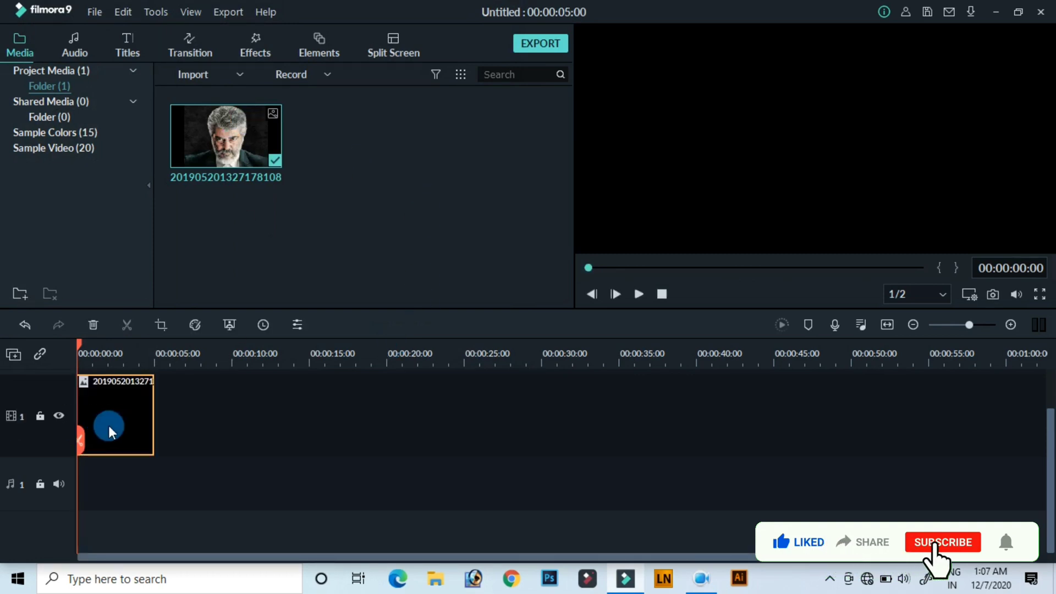
scroll(108, 427, up, 1)
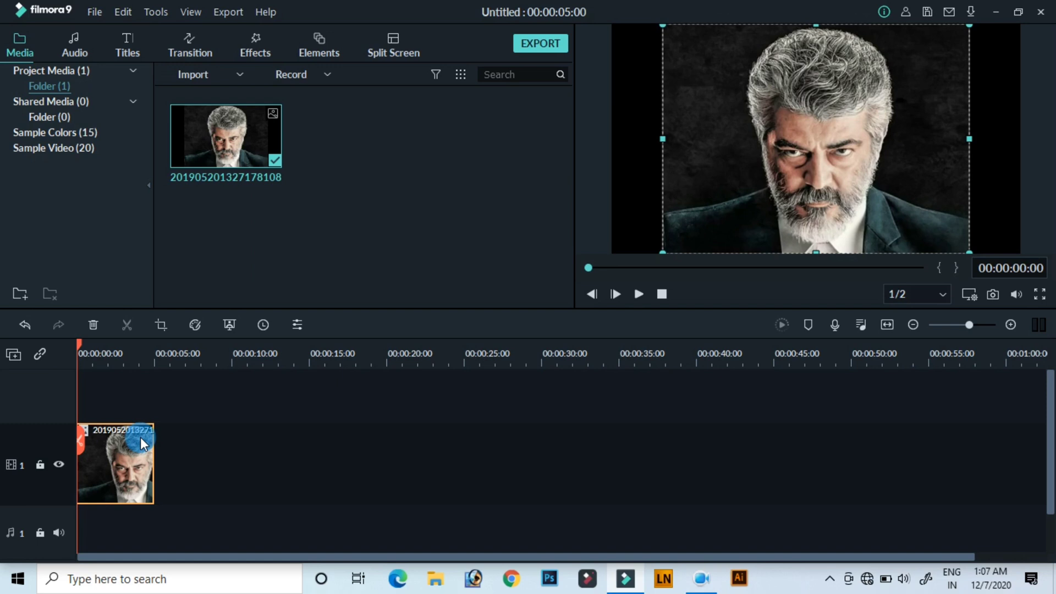
mouse_move(133, 447)
mouse_down()
mouse_move(127, 456)
mouse_move(124, 412)
mouse_move(118, 456)
mouse_up()
- Stack three more copies of the image on video tracks 2, 3 and 4 at the start of the timeline
drag(251, 127, 72, 399)
drag(259, 156, 83, 392)
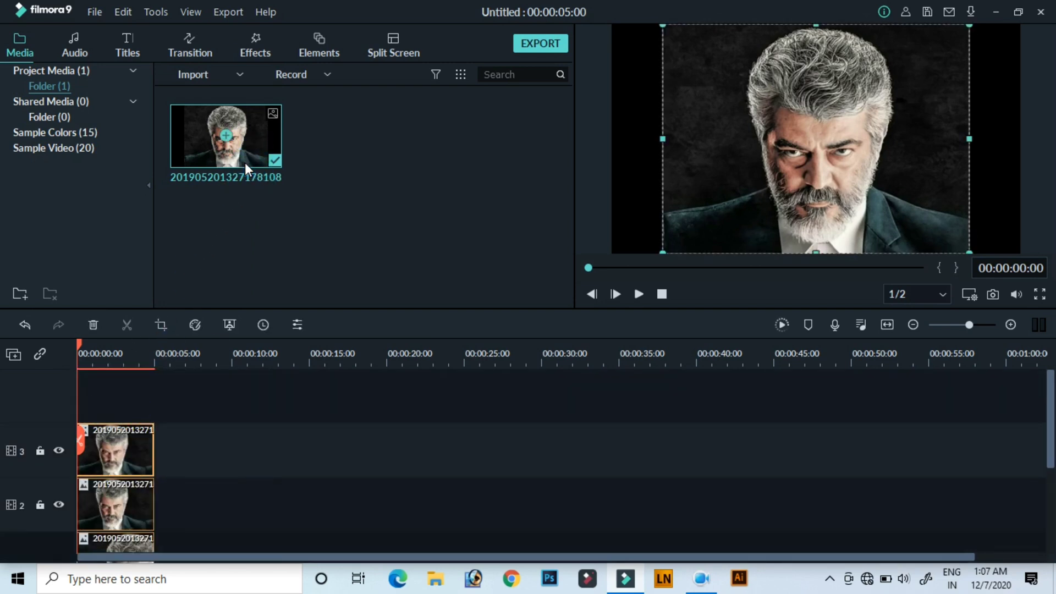
drag(245, 163, 47, 401)
- Enlarge and reposition the top image clip in the preview so that it fills the full width of the frame
click(141, 443)
scroll(141, 443, down, 3)
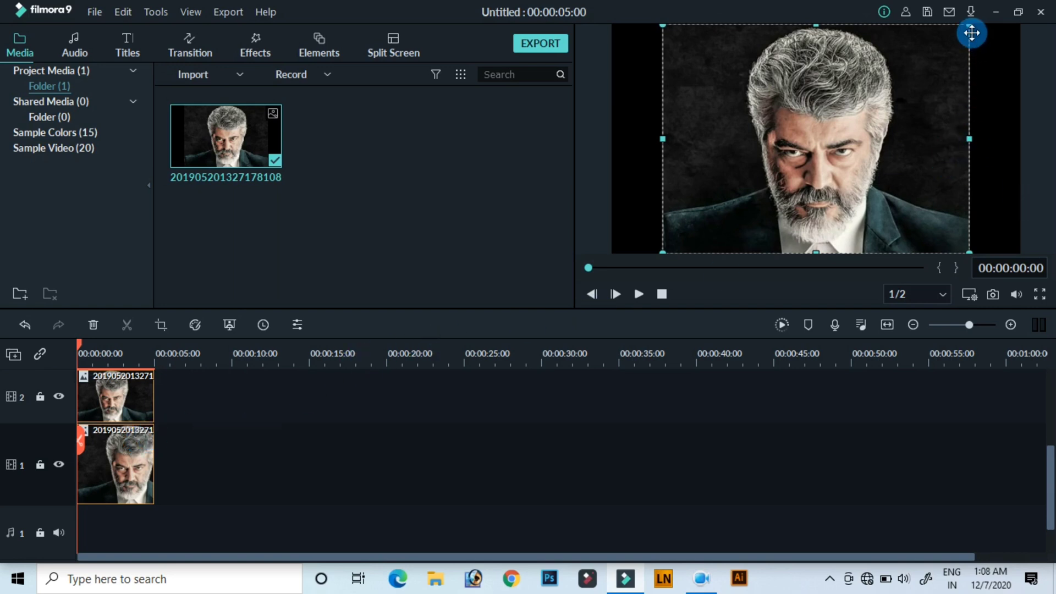
drag(970, 24, 1054, 3)
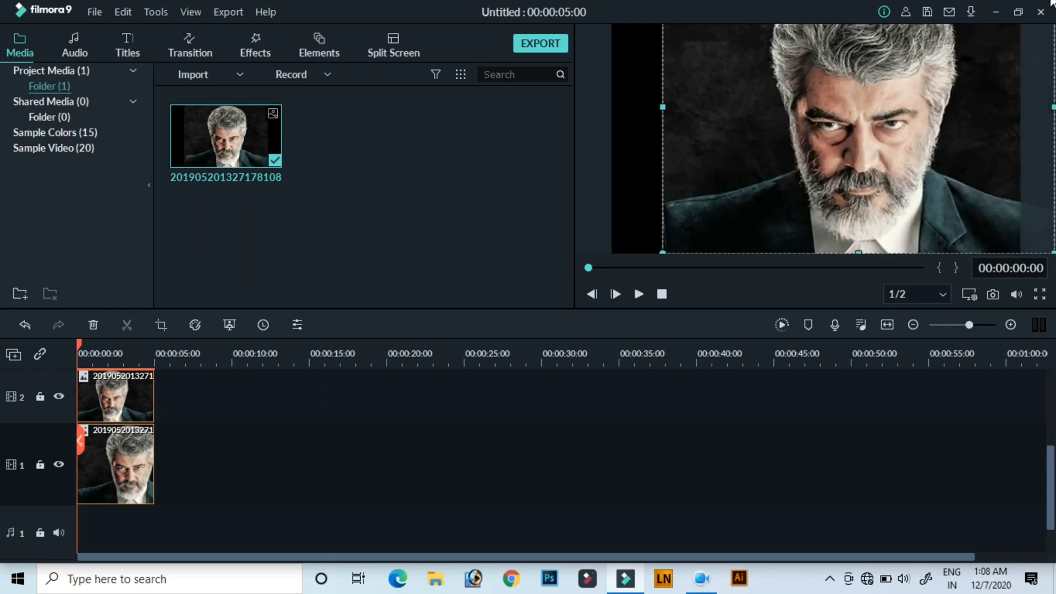
drag(914, 130, 838, 147)
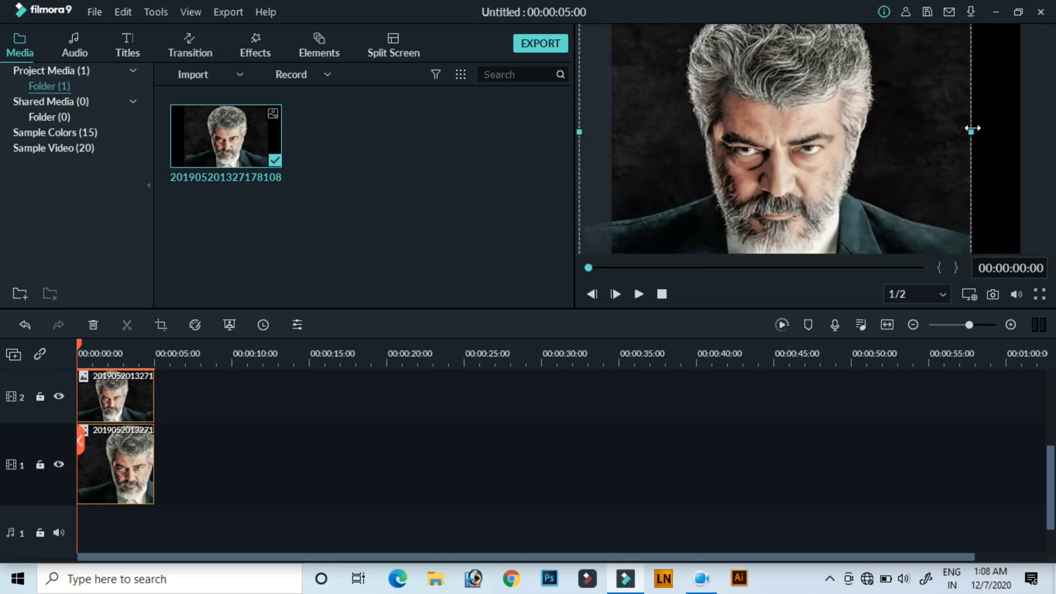
drag(971, 132, 1050, 138)
drag(950, 179, 949, 182)
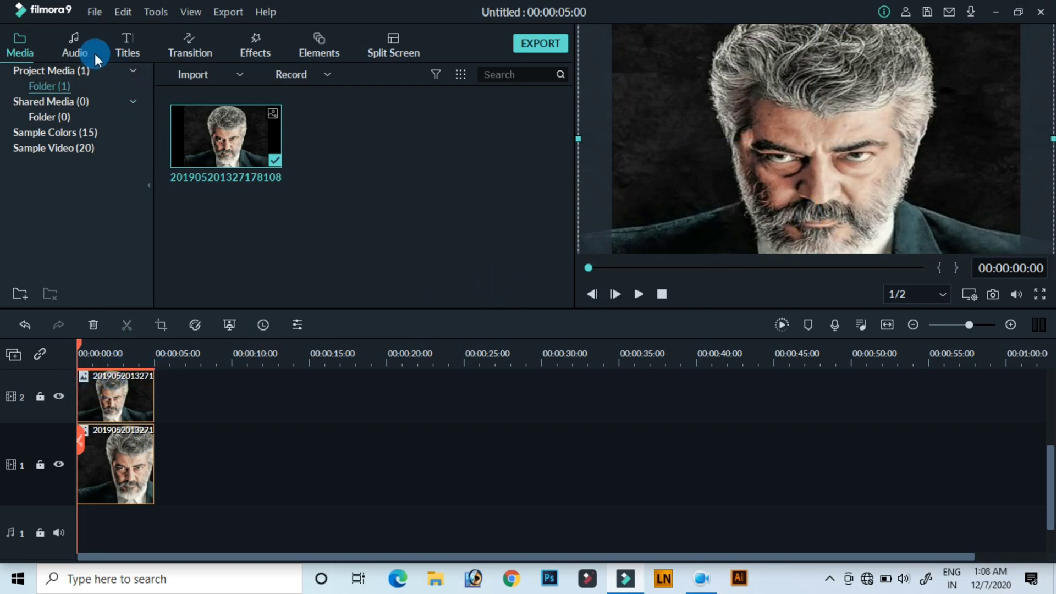
- Add the included music track Drift - Drift to audio track 1 at the start of the timeline
click(81, 45)
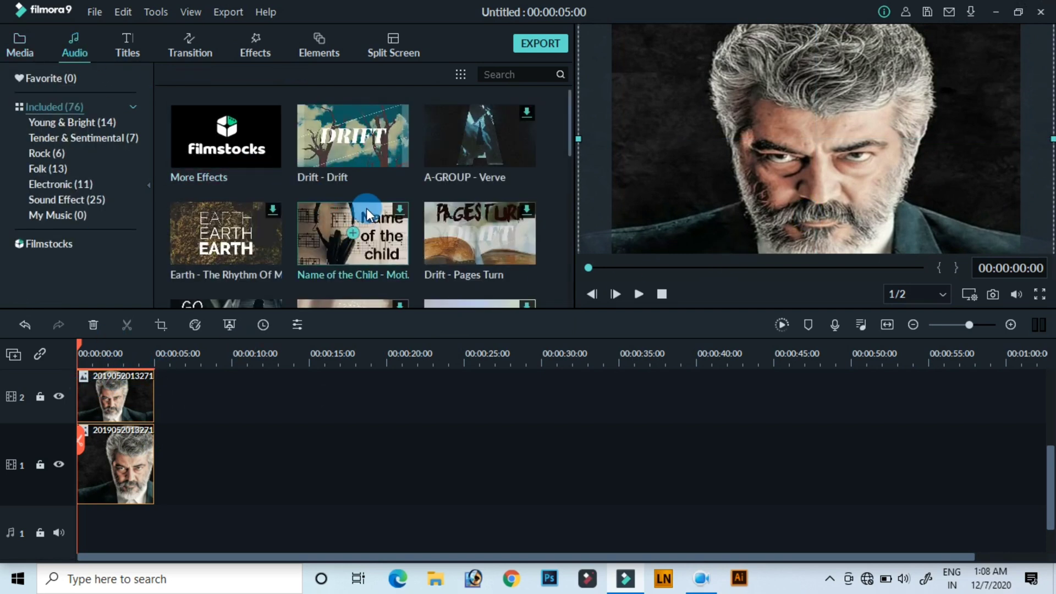
scroll(397, 218, down, 3)
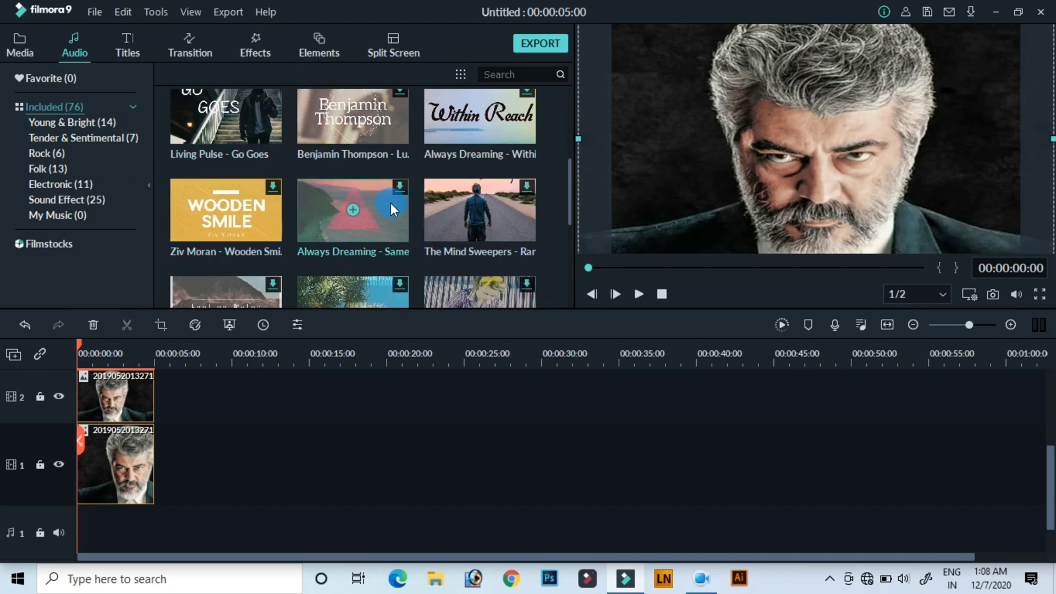
scroll(378, 221, down, 3)
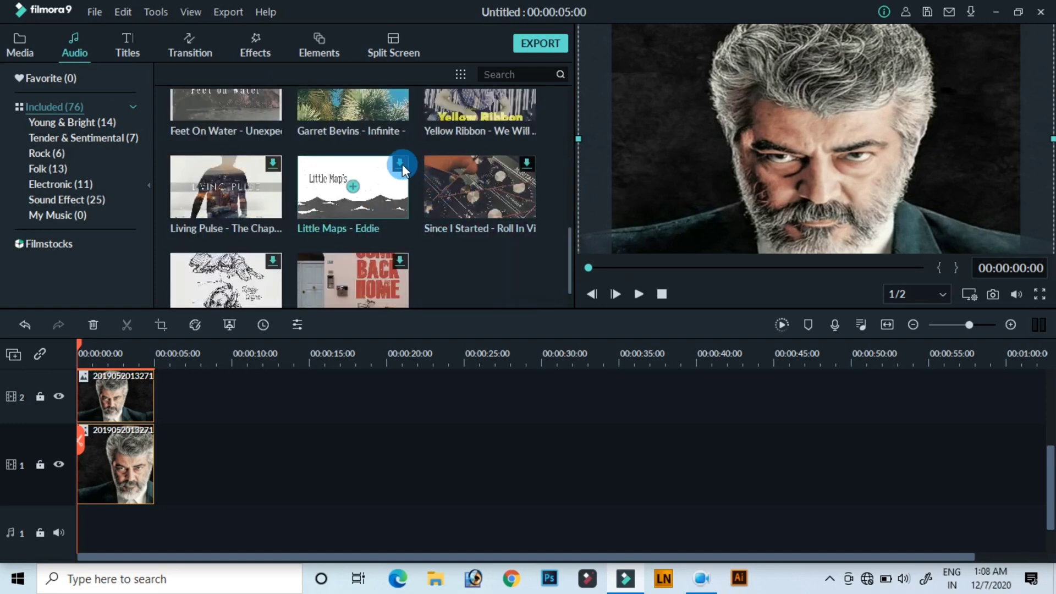
scroll(293, 250, up, 3)
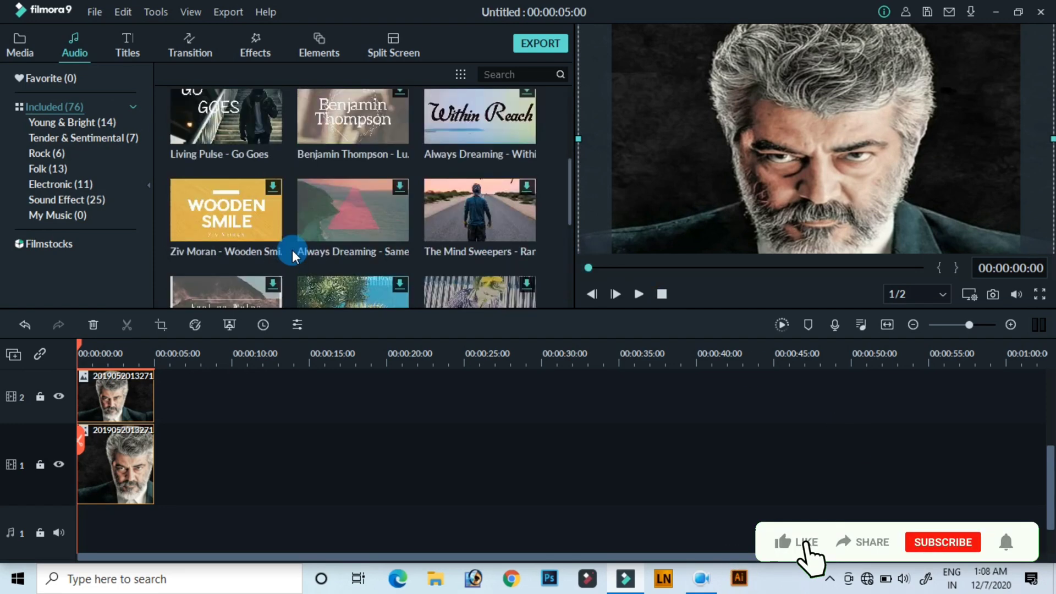
scroll(292, 250, up, 3)
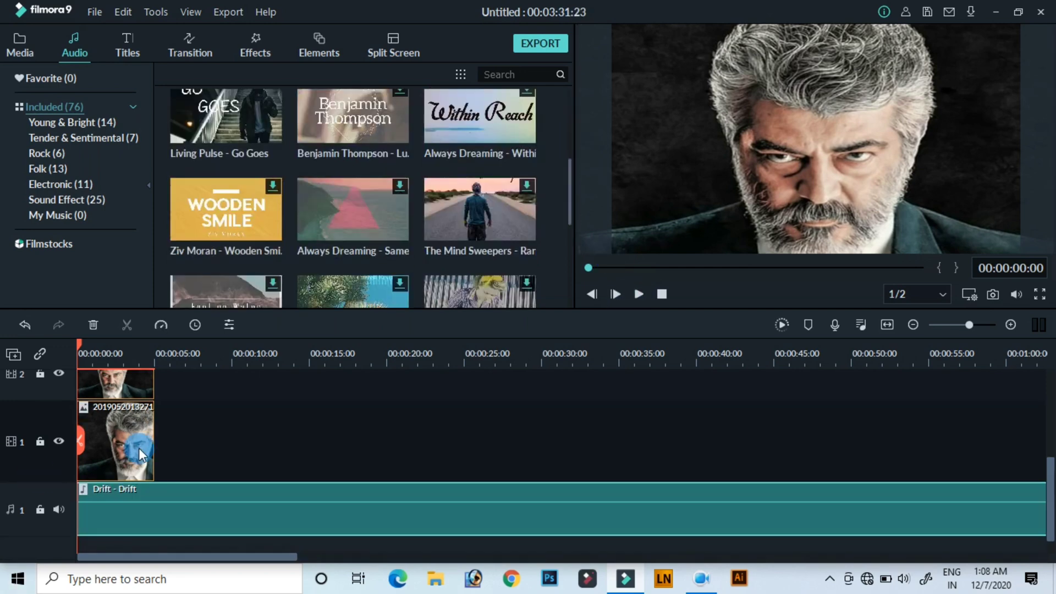
scroll(150, 449, down, 1)
scroll(218, 460, up, 2)
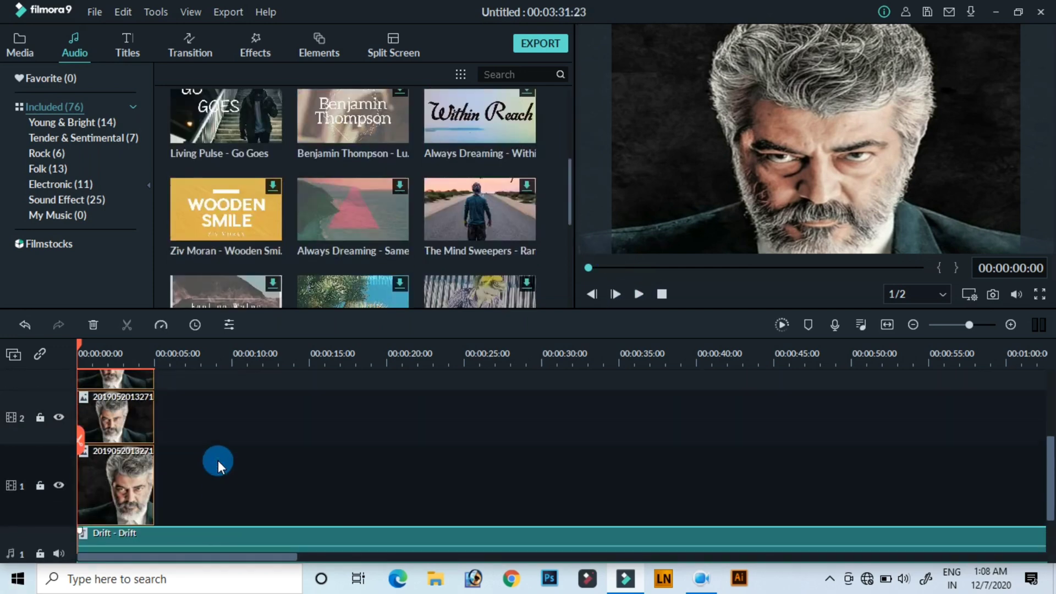
scroll(275, 508, down, 1)
scroll(245, 493, up, 3)
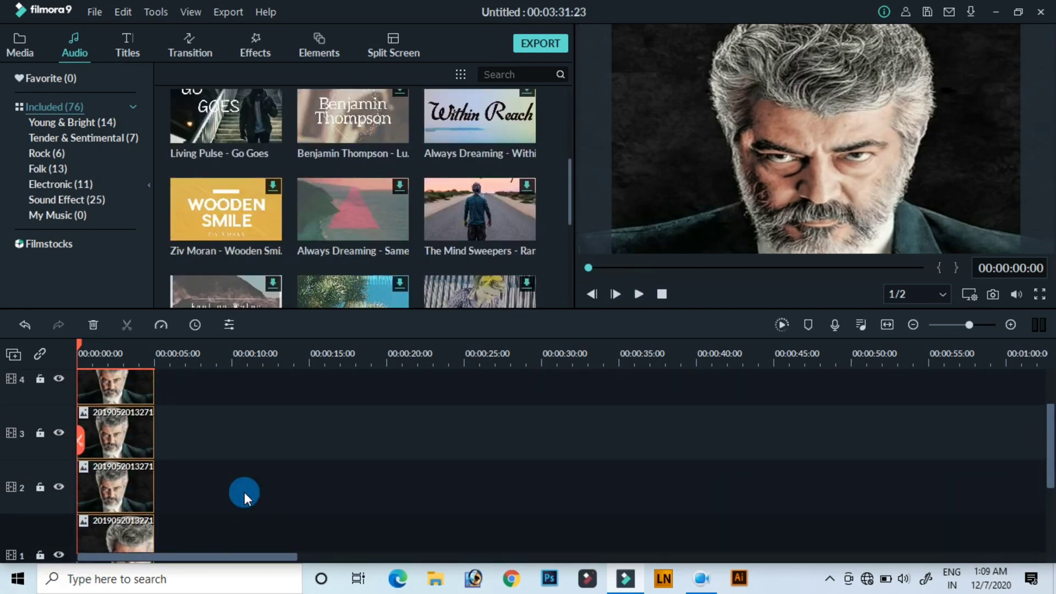
- Add the Title 33 template to video track 4, directly after the image clip
click(144, 39)
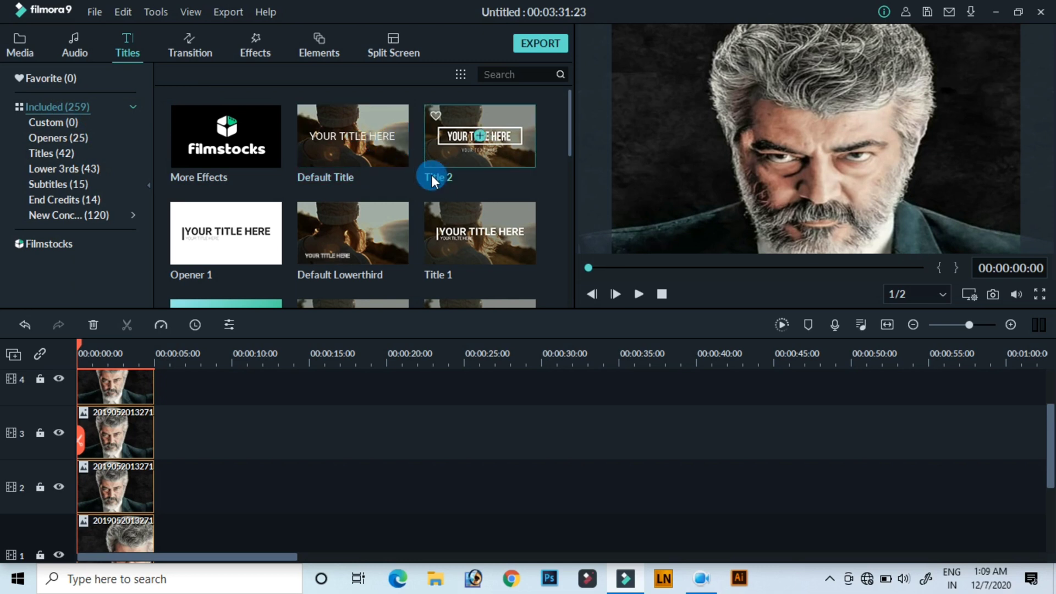
scroll(432, 175, down, 10)
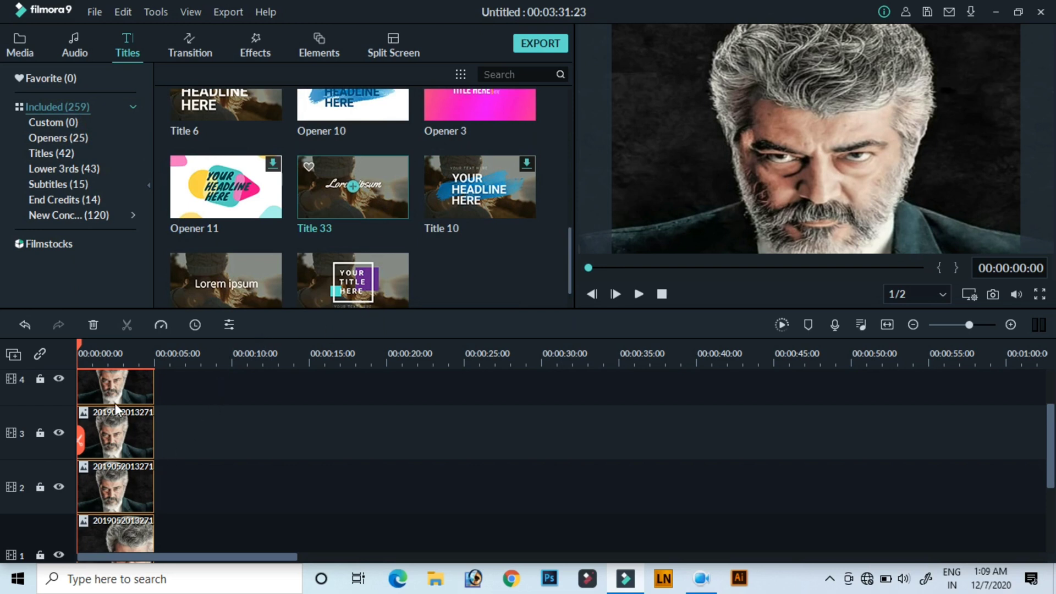
drag(103, 390, 170, 399)
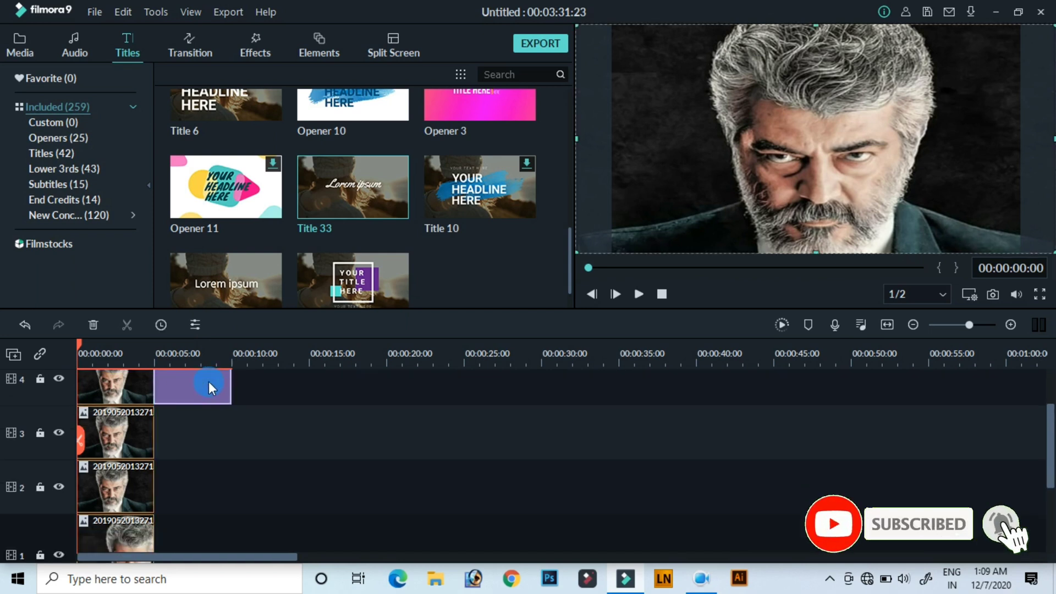
click(210, 381)
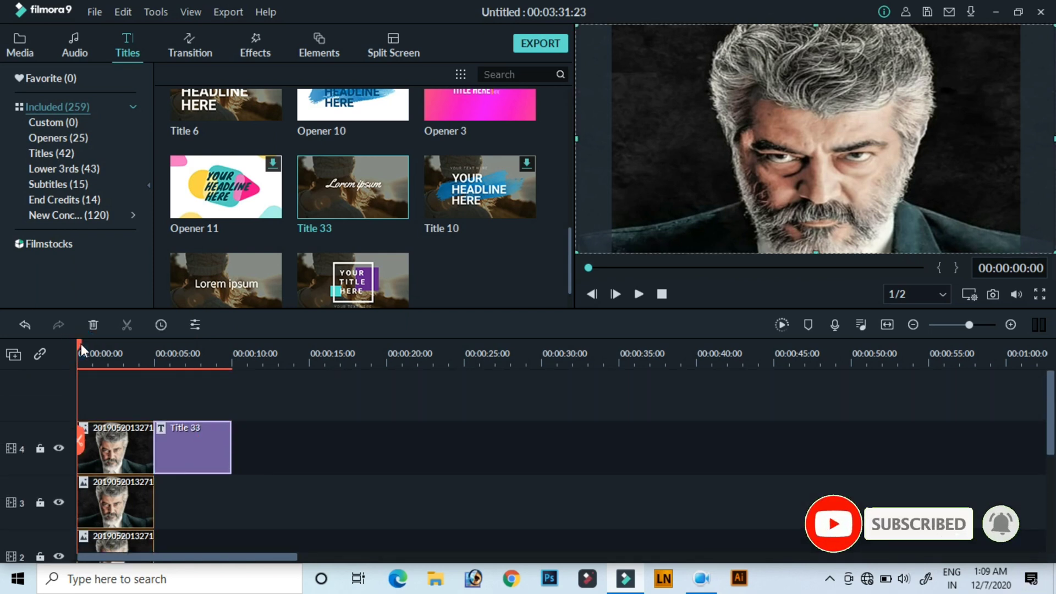
- Play back the Title 33 clip on the timeline to check its animation
drag(81, 345, 157, 357)
click(186, 377)
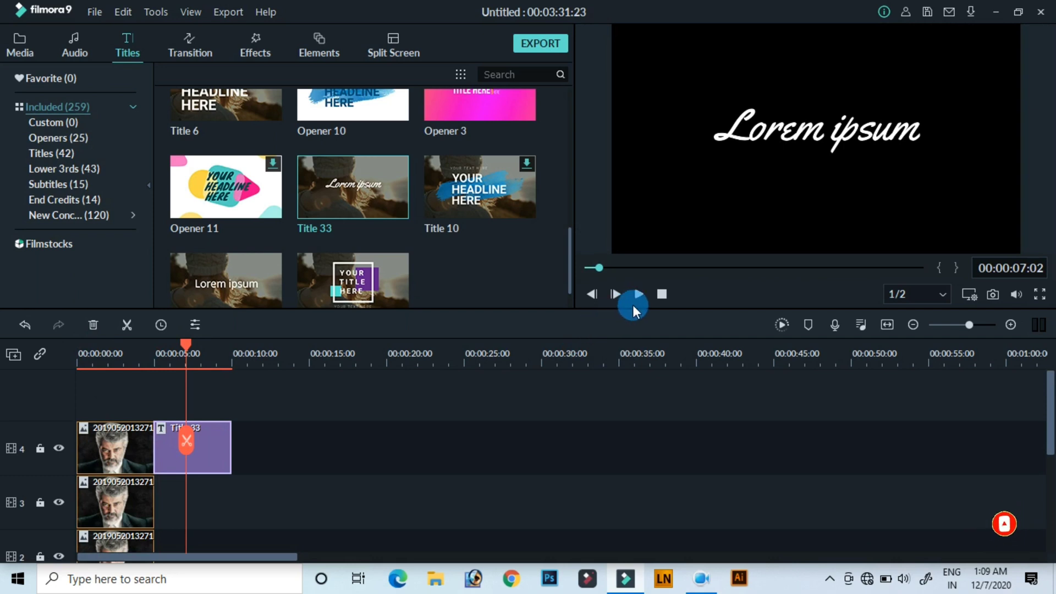
click(634, 296)
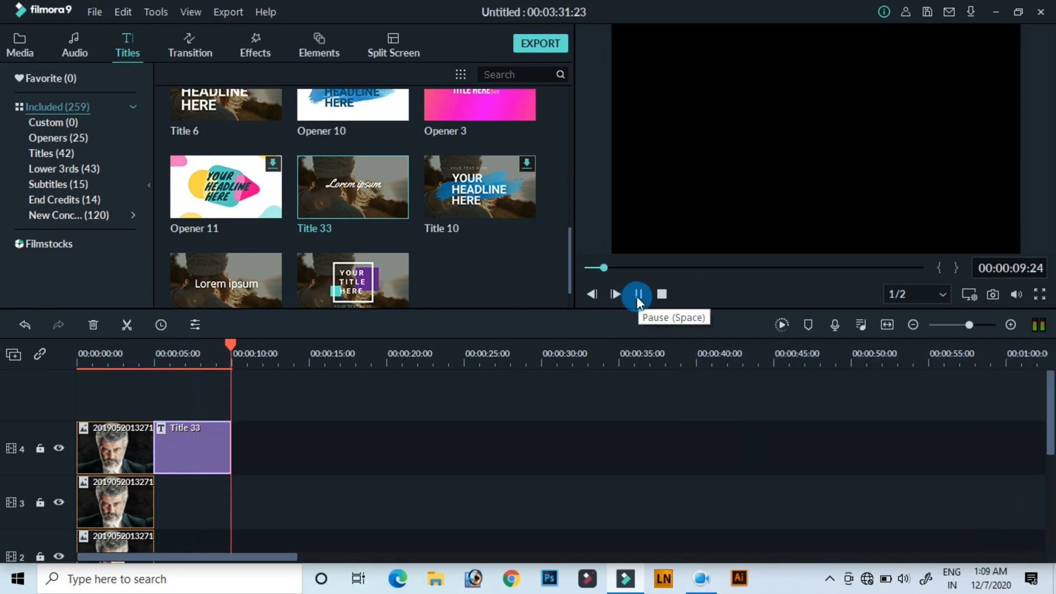
click(638, 297)
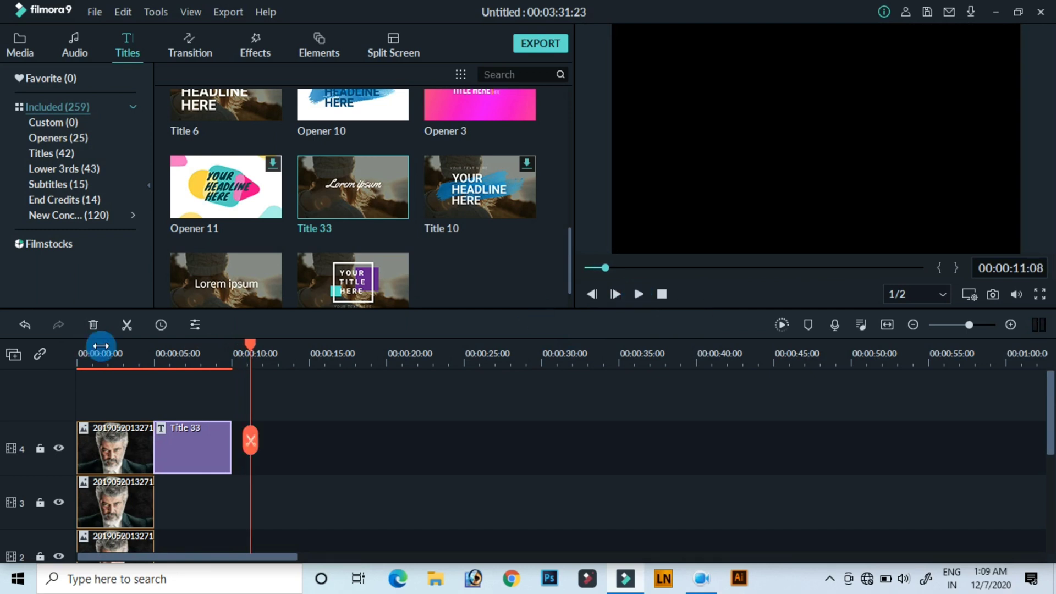
- Move the Title 33 clip to video track 5 above the image, starting at 00:00:00:00, and preview the overlay
drag(250, 341, 183, 348)
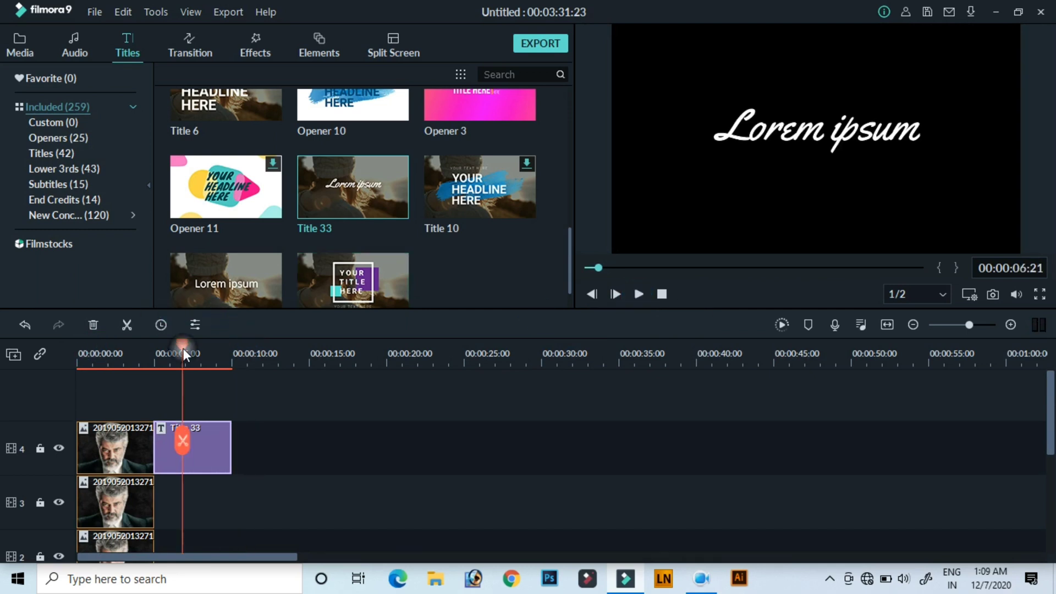
drag(209, 447, 108, 390)
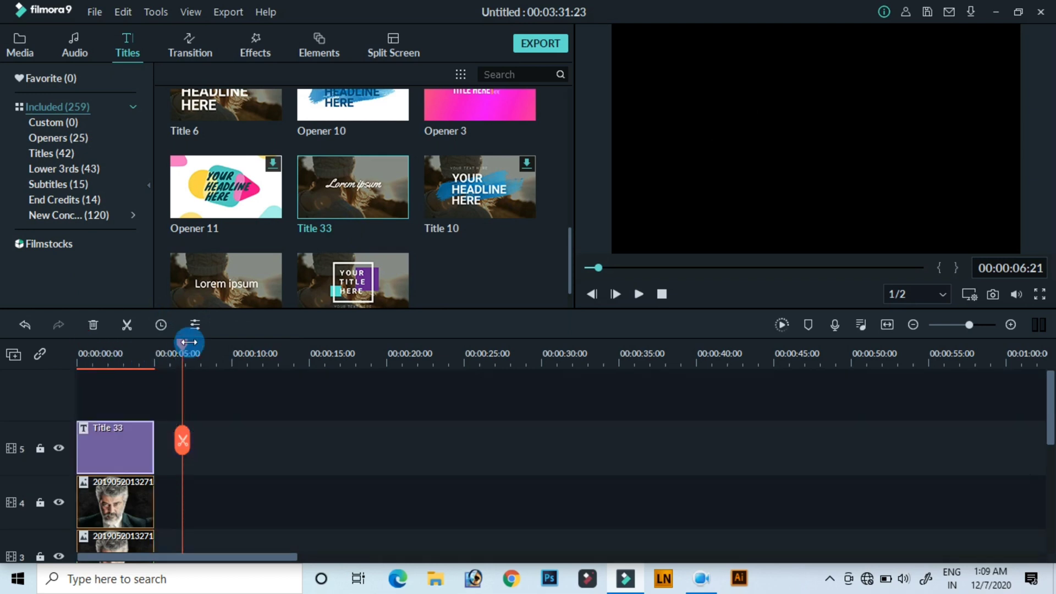
drag(177, 344, 121, 354)
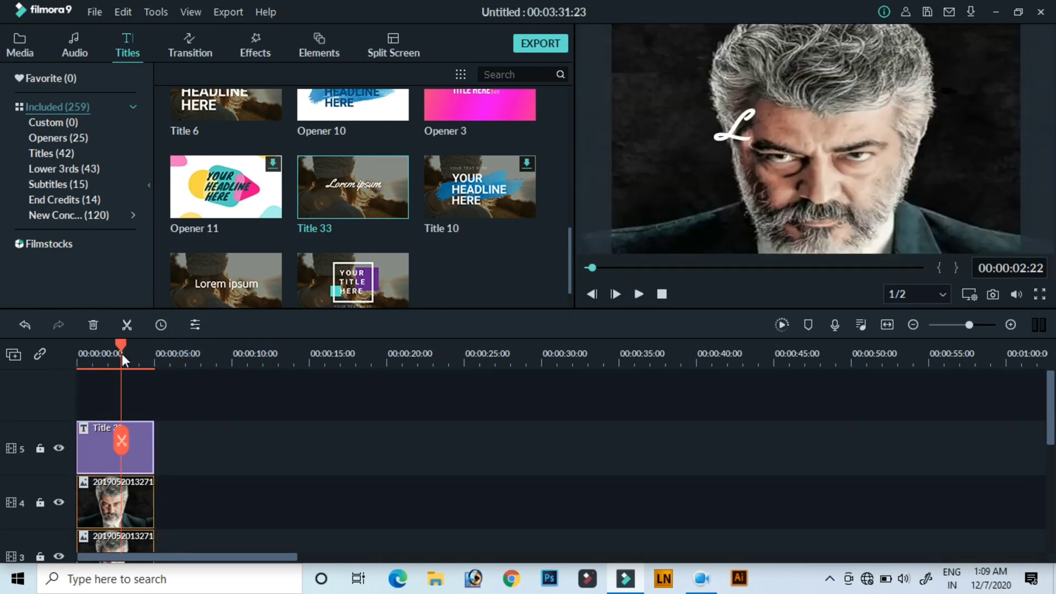
- Move the Title 33 text to the lower-left area of the video frame and look through the included title templates
drag(779, 139, 685, 242)
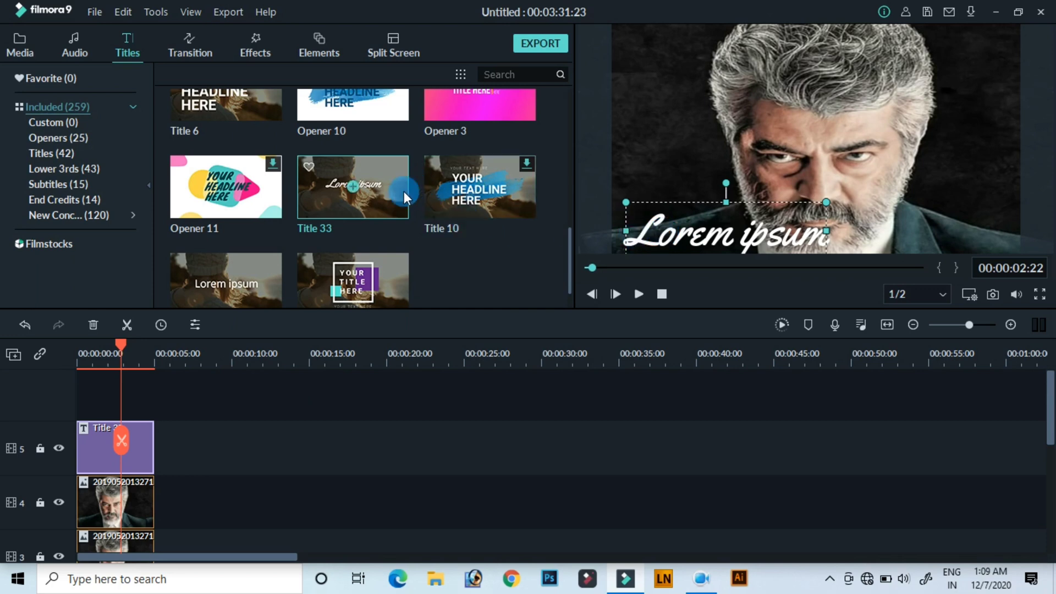
scroll(404, 193, down, 3)
scroll(404, 193, up, 6)
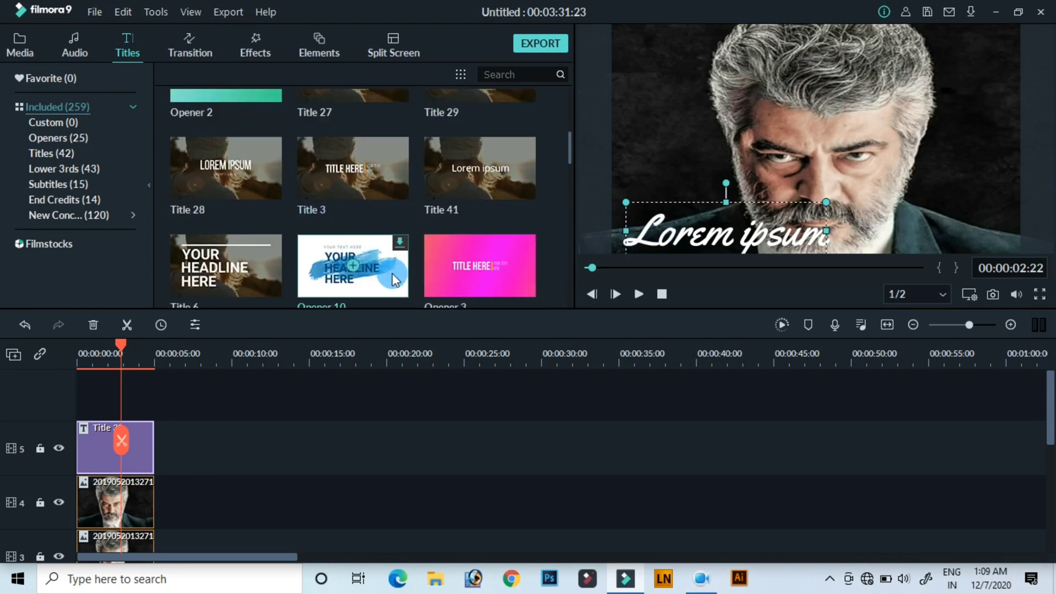
scroll(394, 279, down, 5)
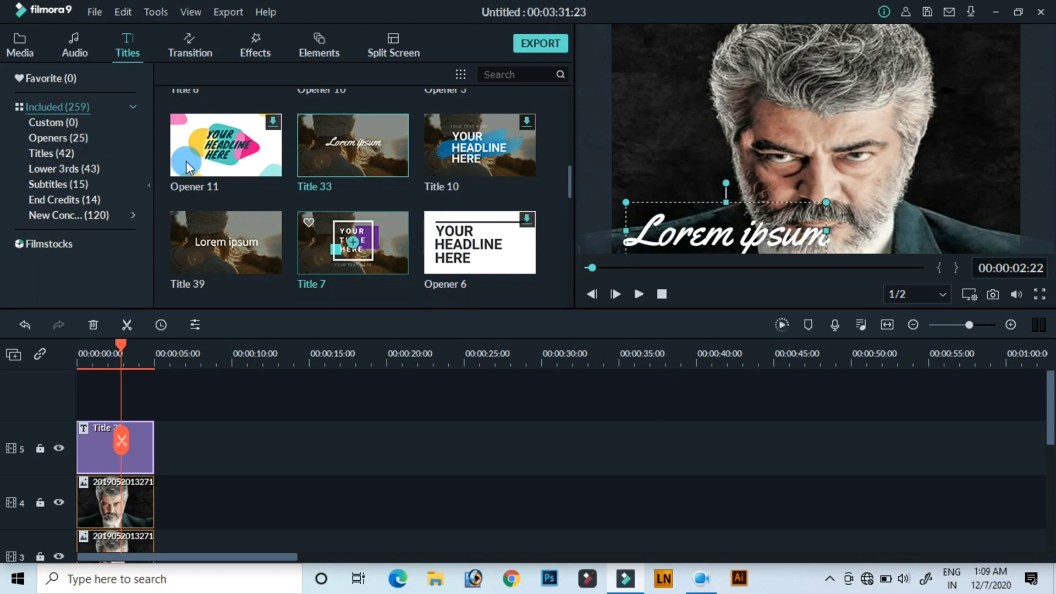
- Examine the included transitions and browse the included effects, from the basic filters to the light leak and bokeh blur styles
click(196, 44)
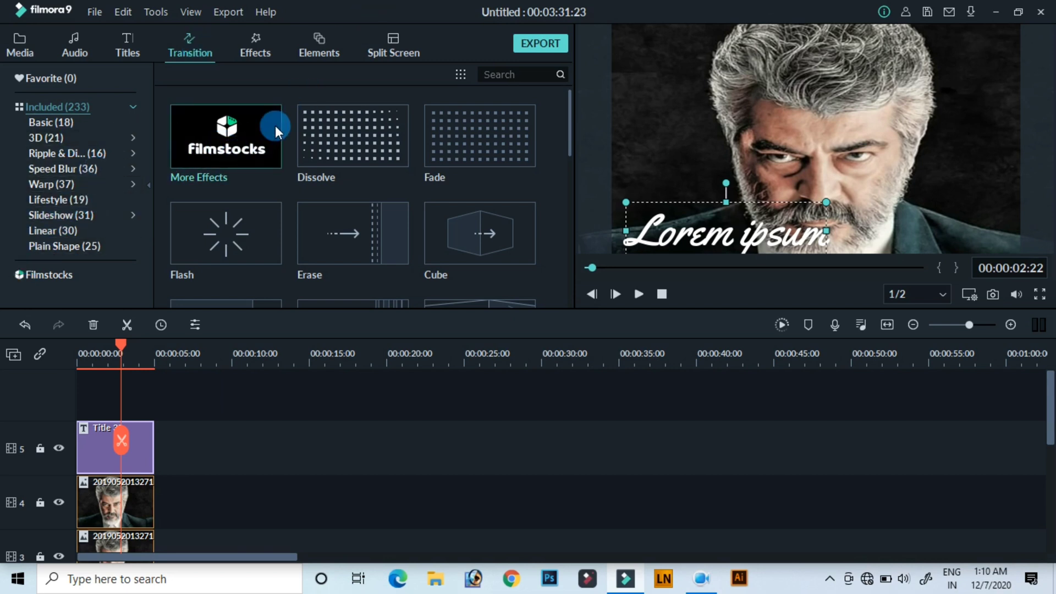
click(256, 49)
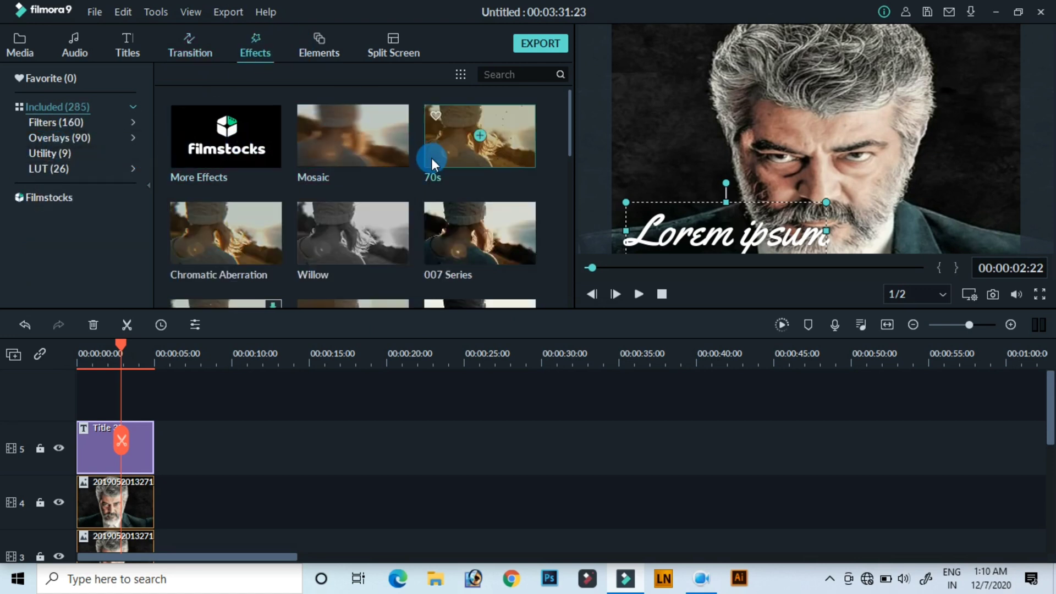
scroll(431, 157, down, 5)
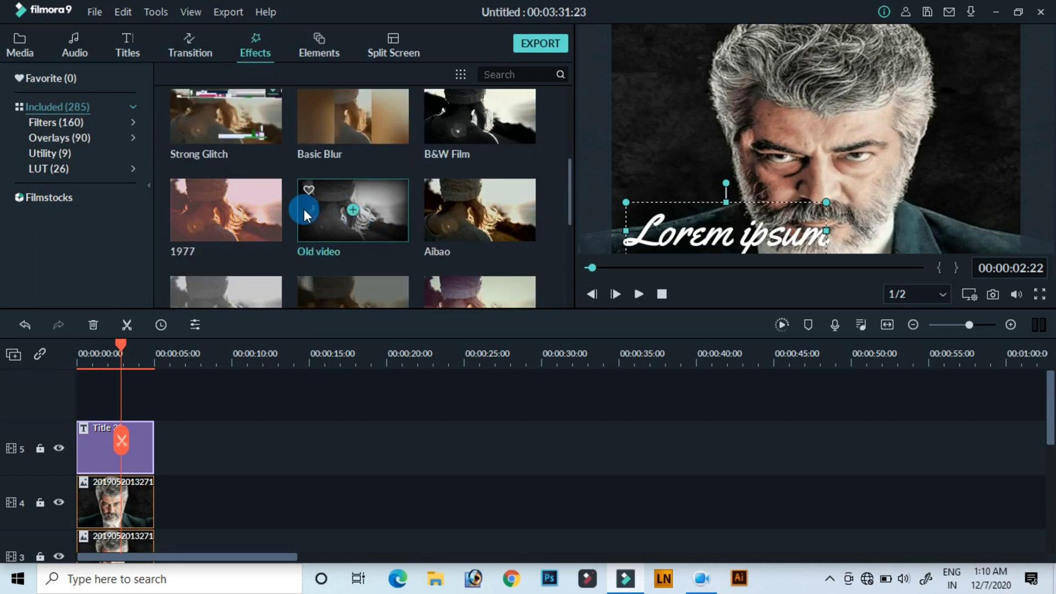
scroll(444, 229, down, 5)
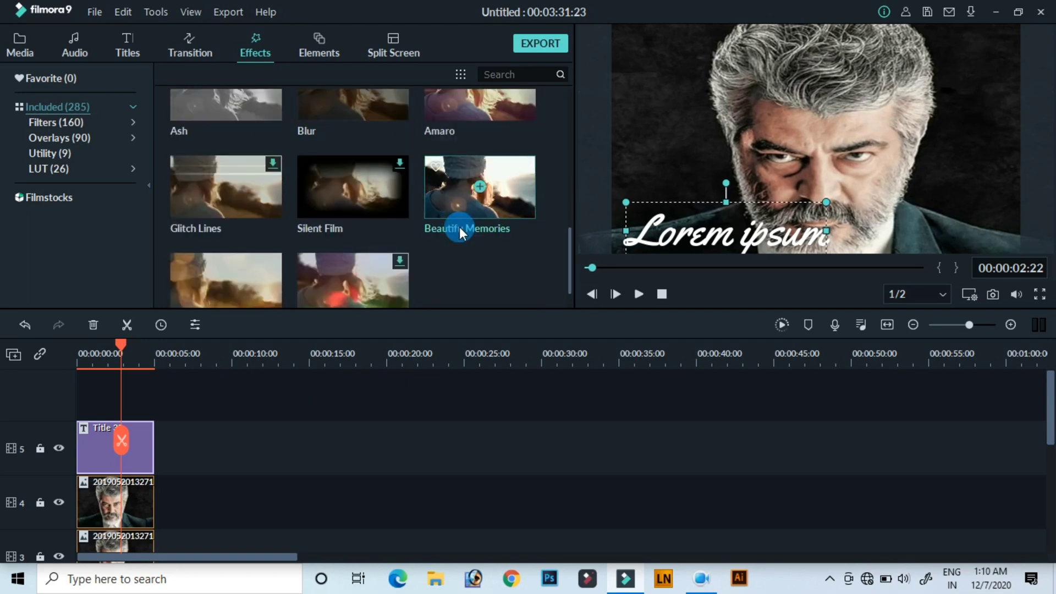
scroll(393, 247, down, 3)
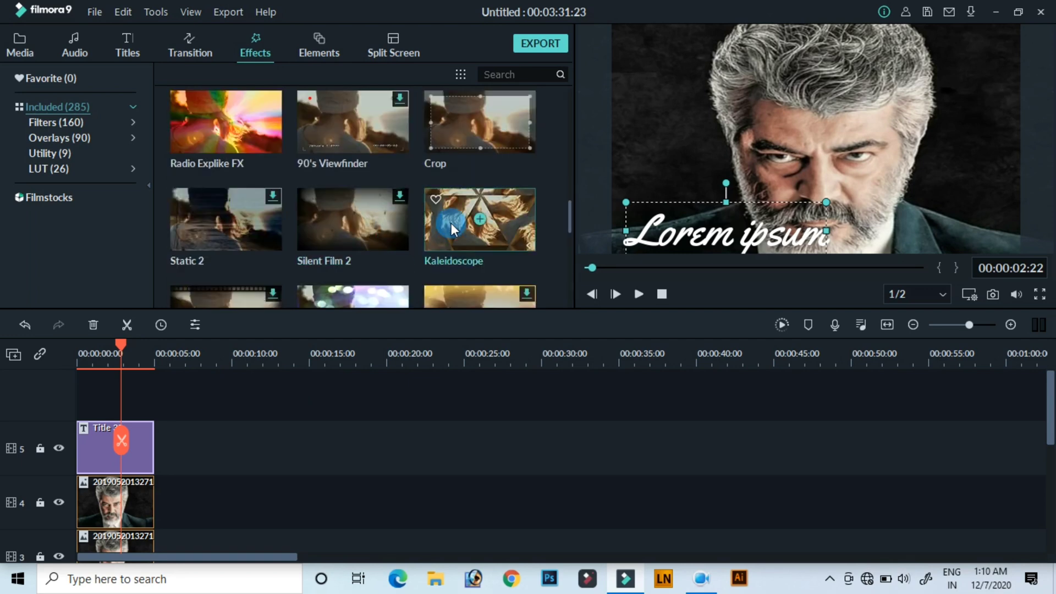
scroll(510, 225, down, 3)
scroll(510, 223, down, 3)
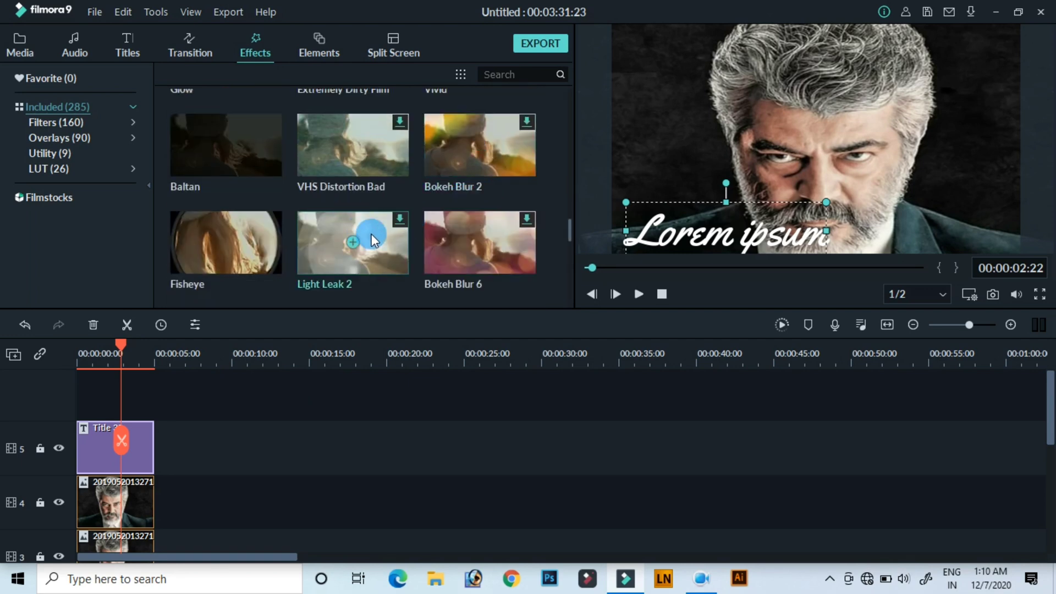
scroll(384, 231, up, 15)
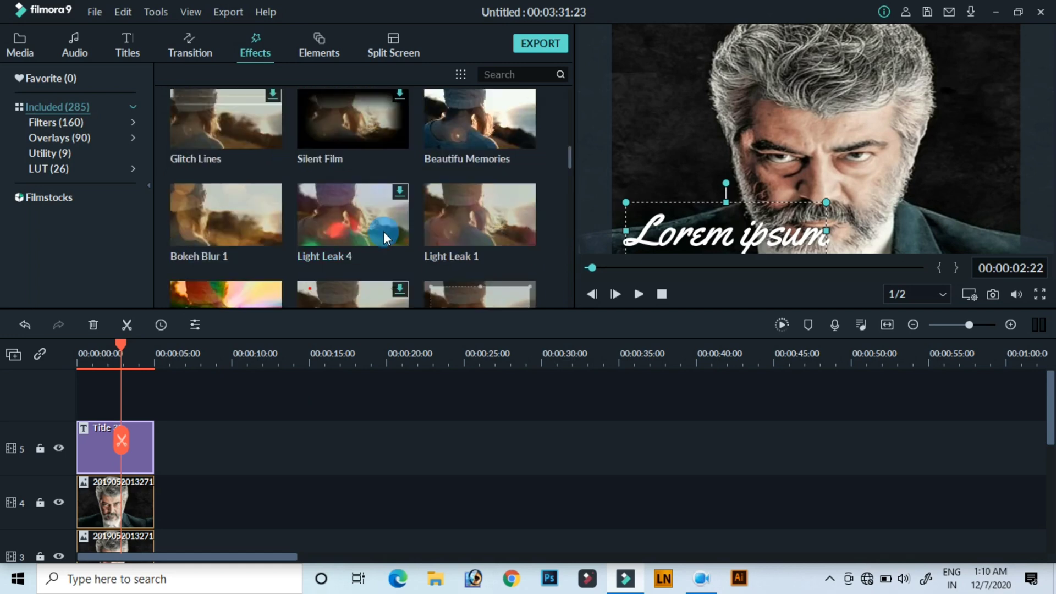
- Try to add the Element Handdrawn 10 crown to a new track above the Title 33 clip at the start of the timeline
click(321, 46)
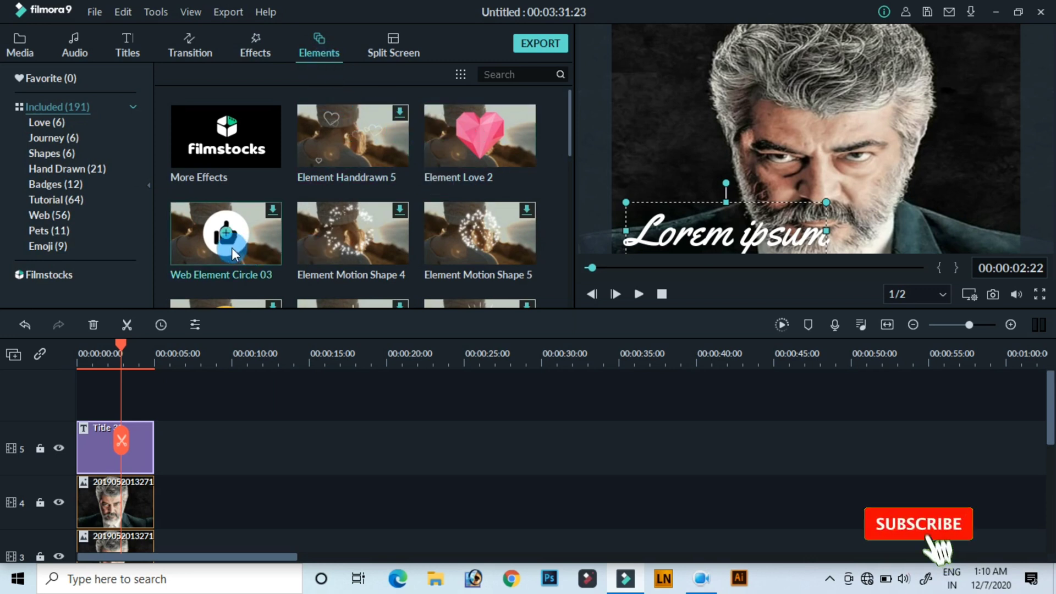
scroll(504, 130, down, 5)
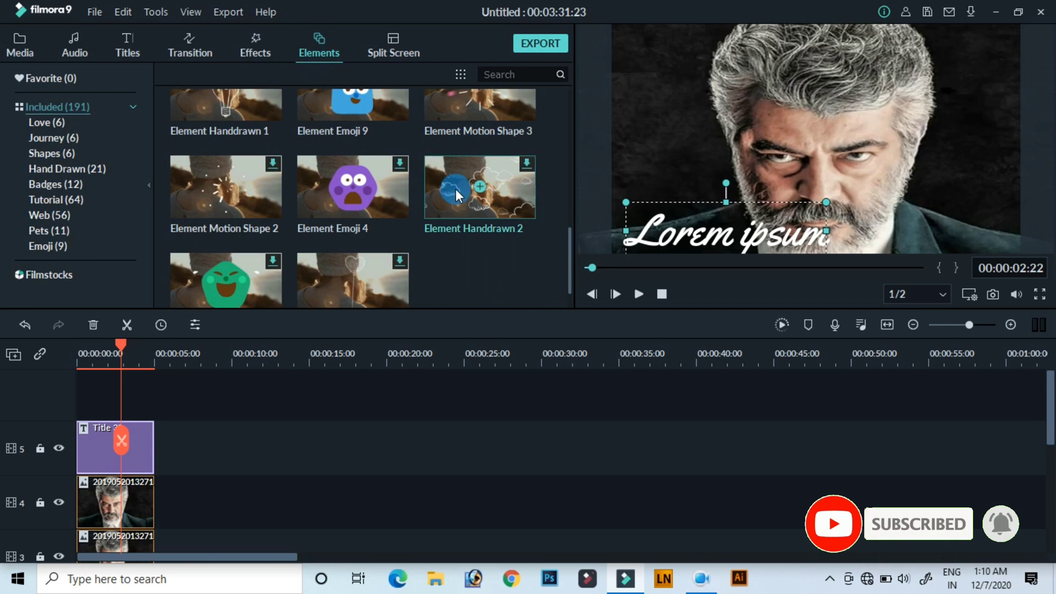
scroll(553, 173, up, 3)
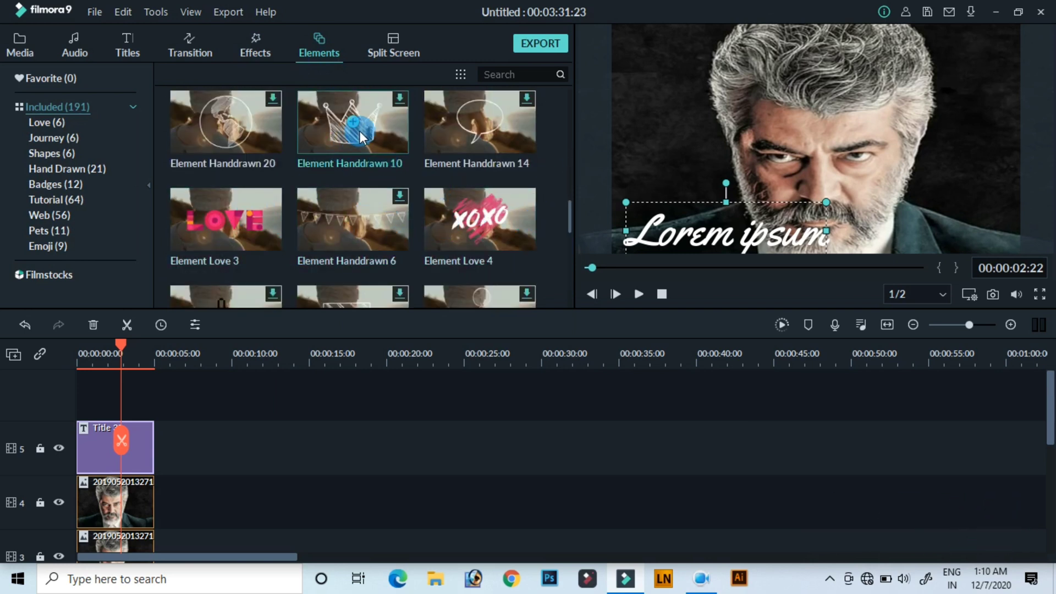
drag(379, 127, 75, 394)
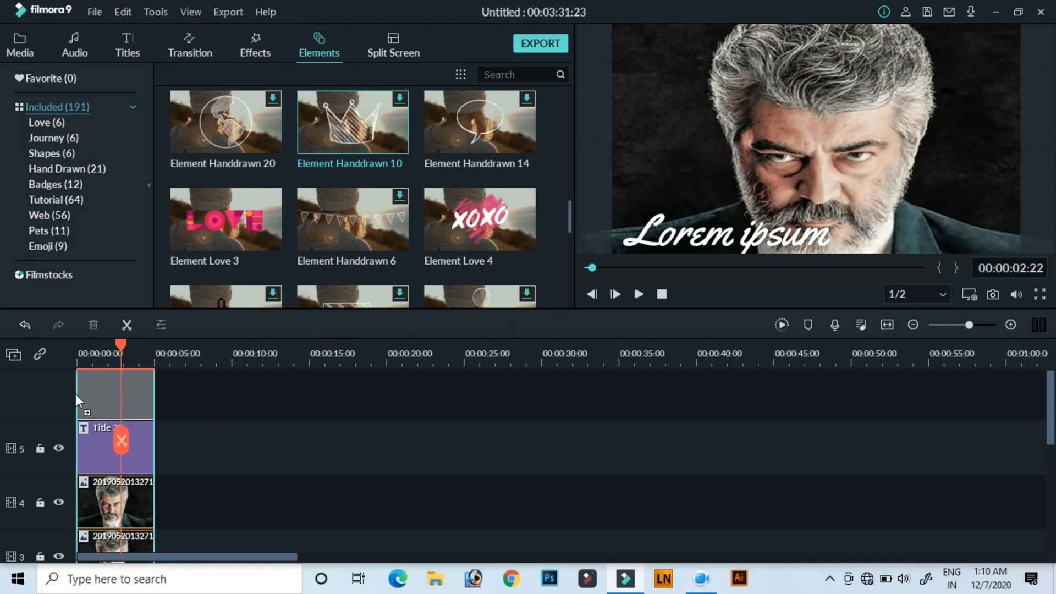
click(698, 295)
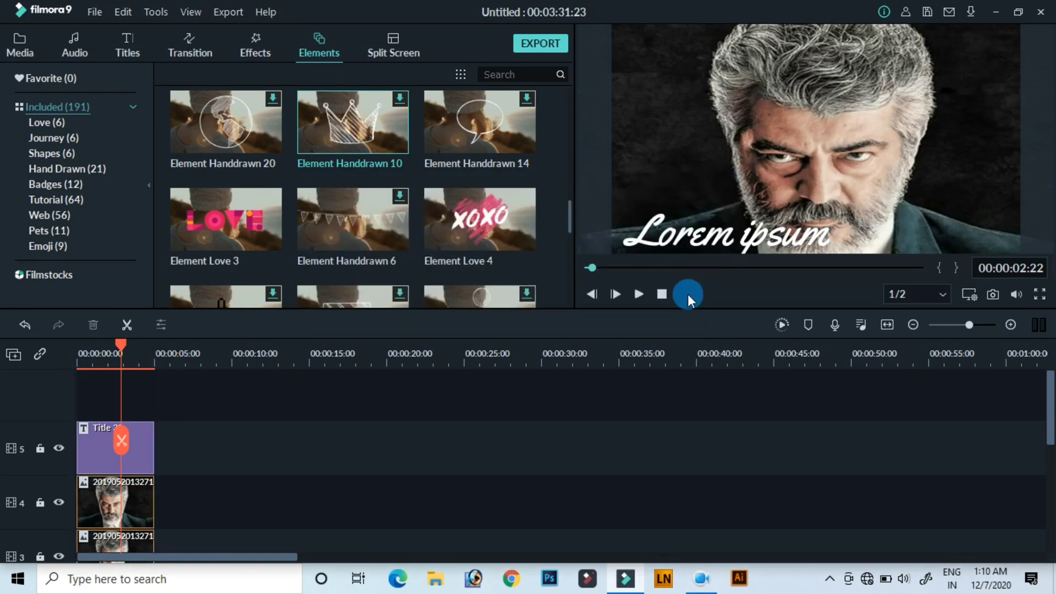
scroll(441, 260, down, 3)
scroll(440, 260, up, 1)
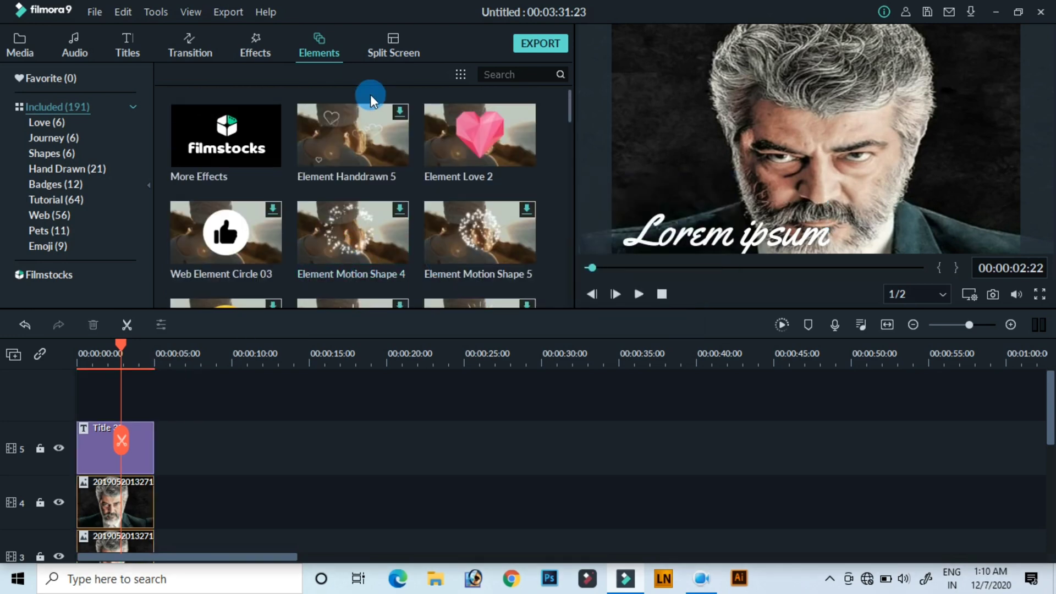
- Browse the included split screen layouts and return to the project's imported media
click(382, 45)
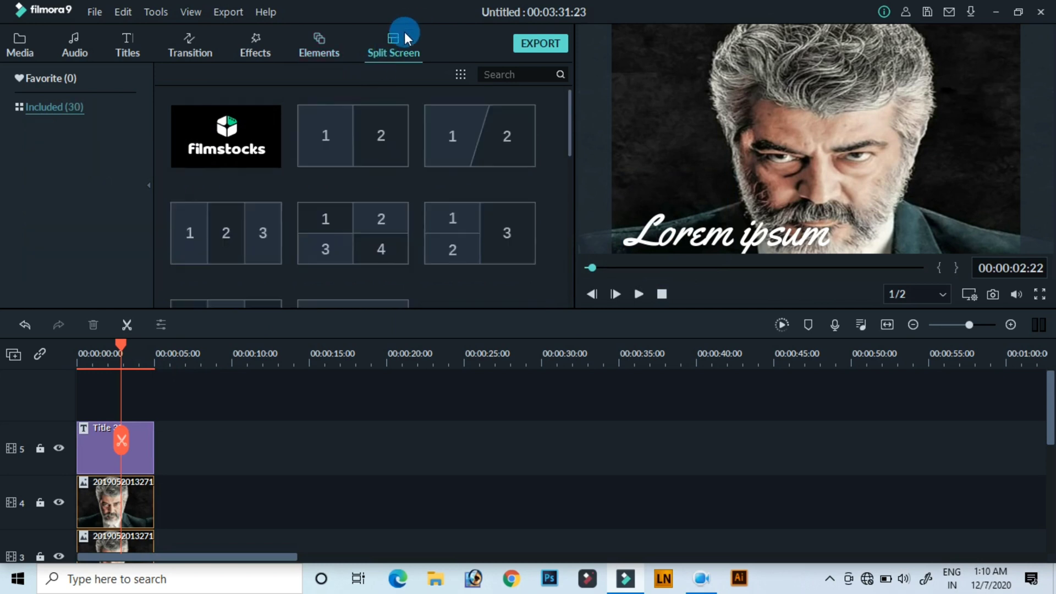
scroll(458, 190, down, 3)
scroll(458, 190, up, 3)
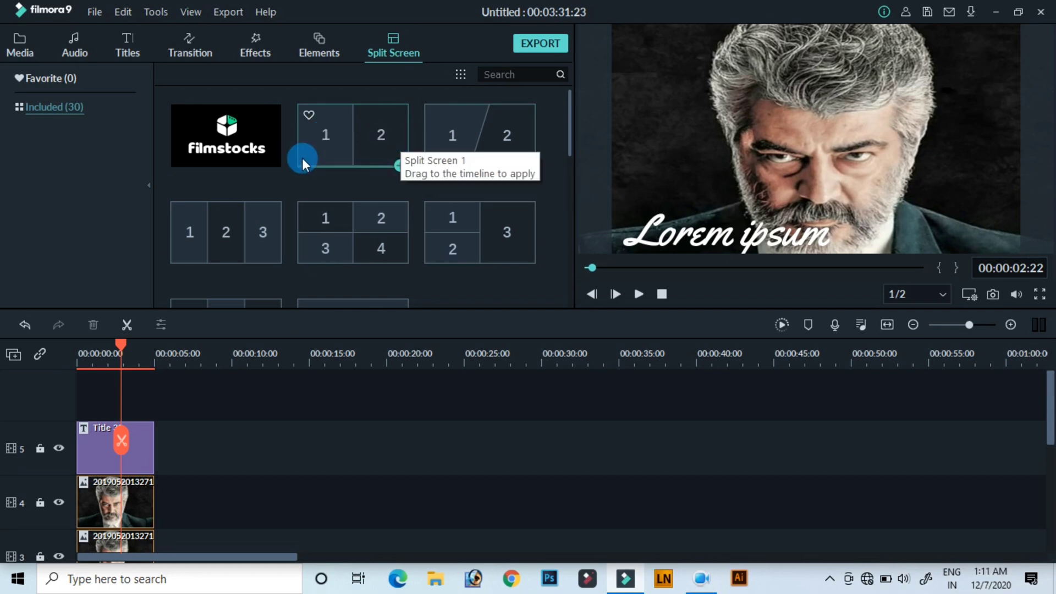
scroll(302, 161, down, 10)
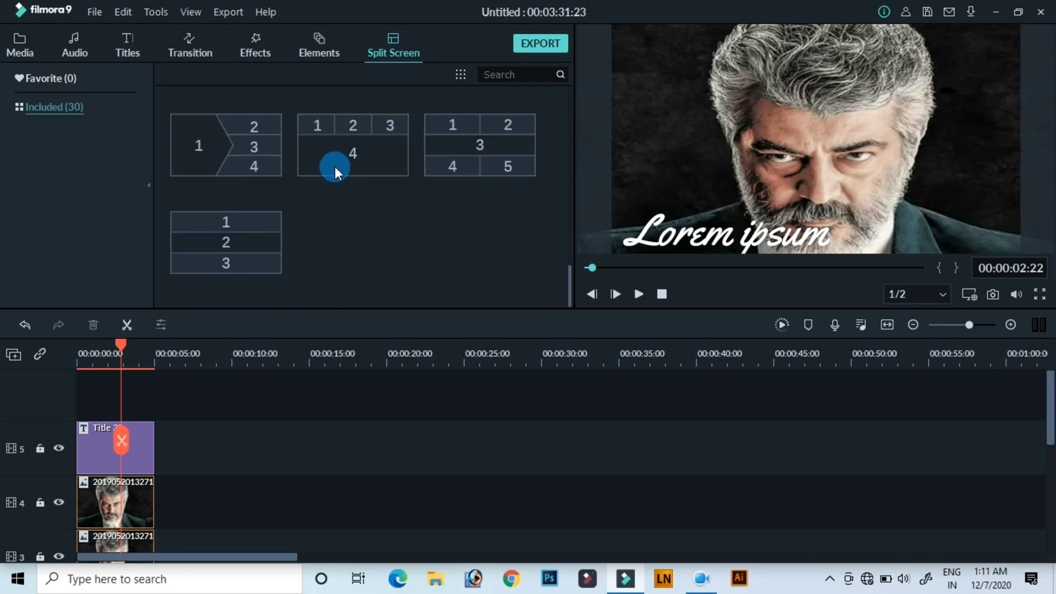
mouse_move(306, 148)
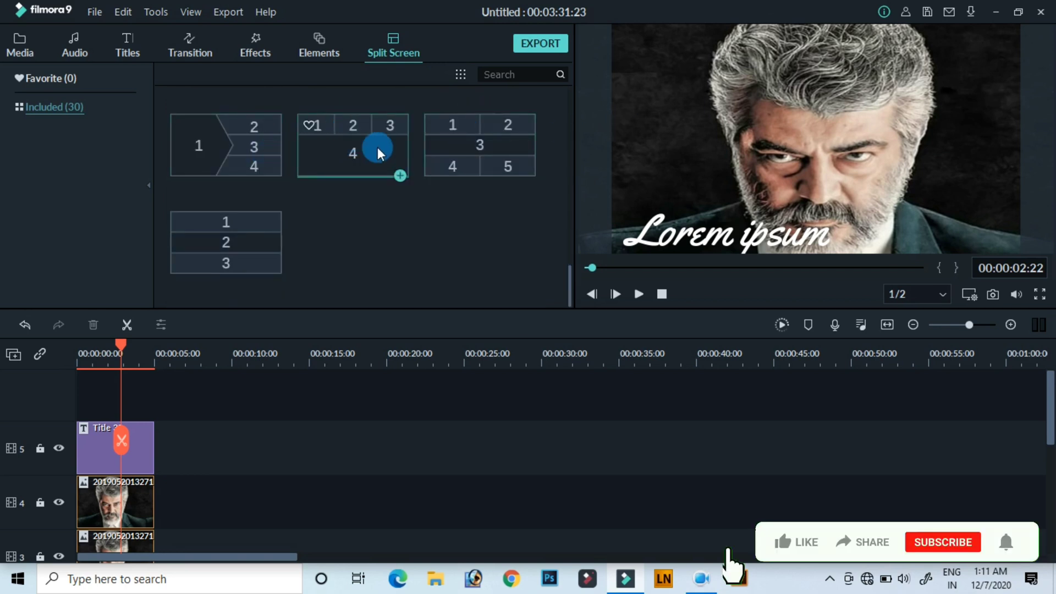
mouse_move(513, 157)
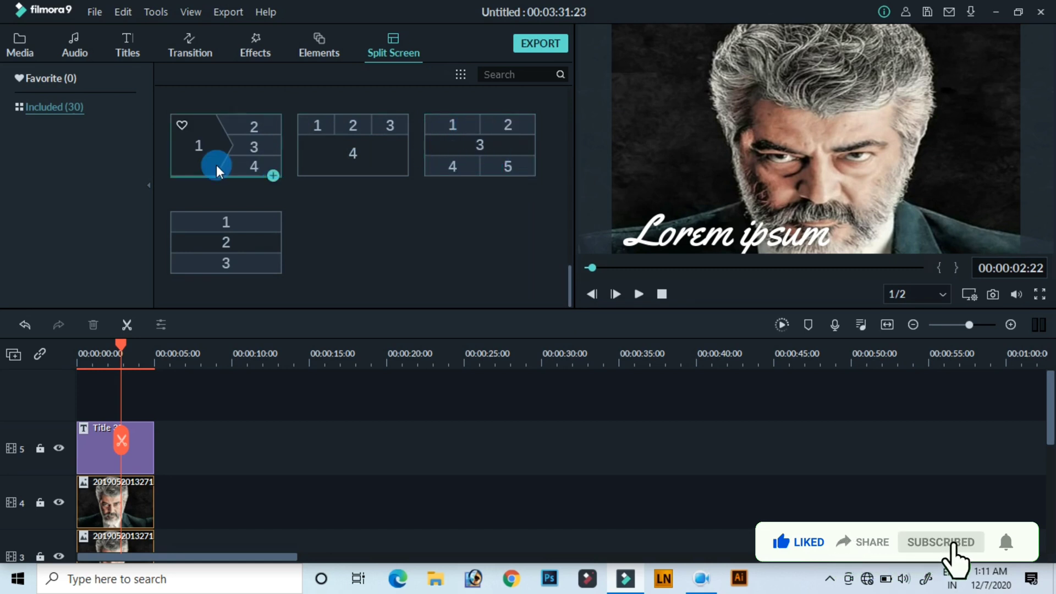
scroll(381, 166, up, 10)
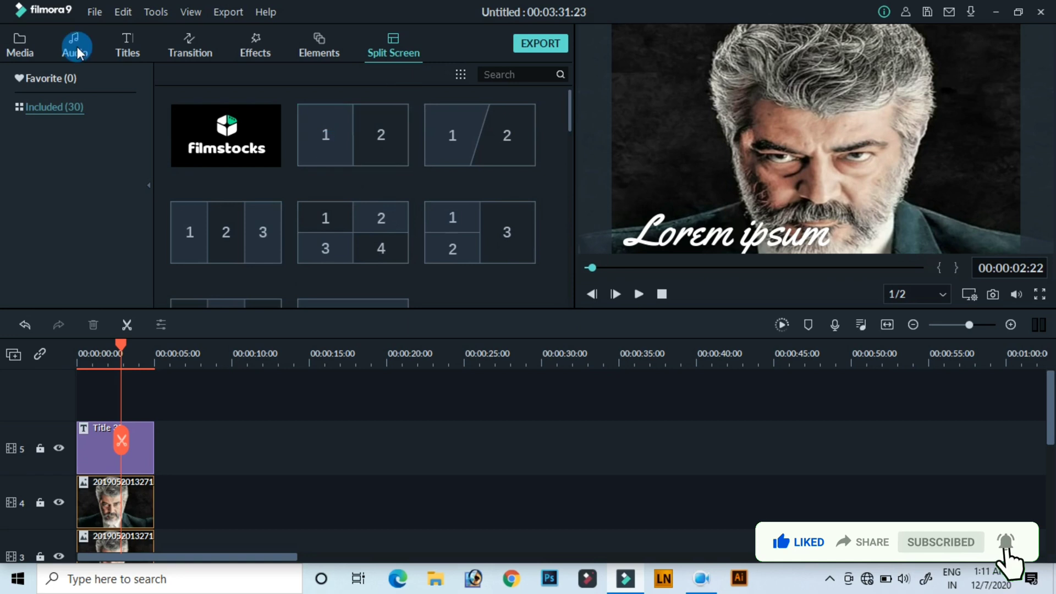
click(21, 46)
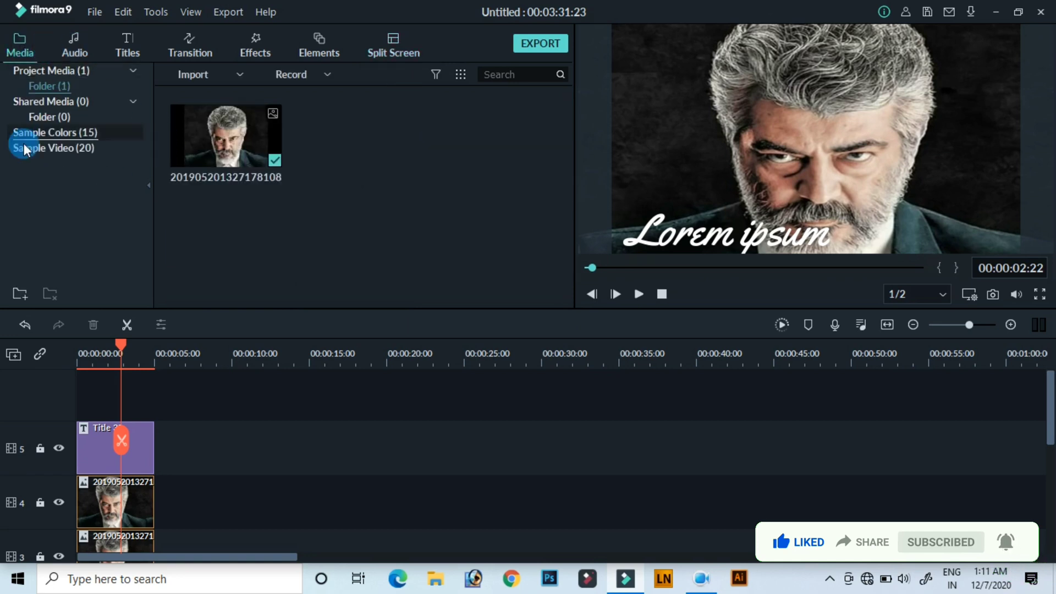